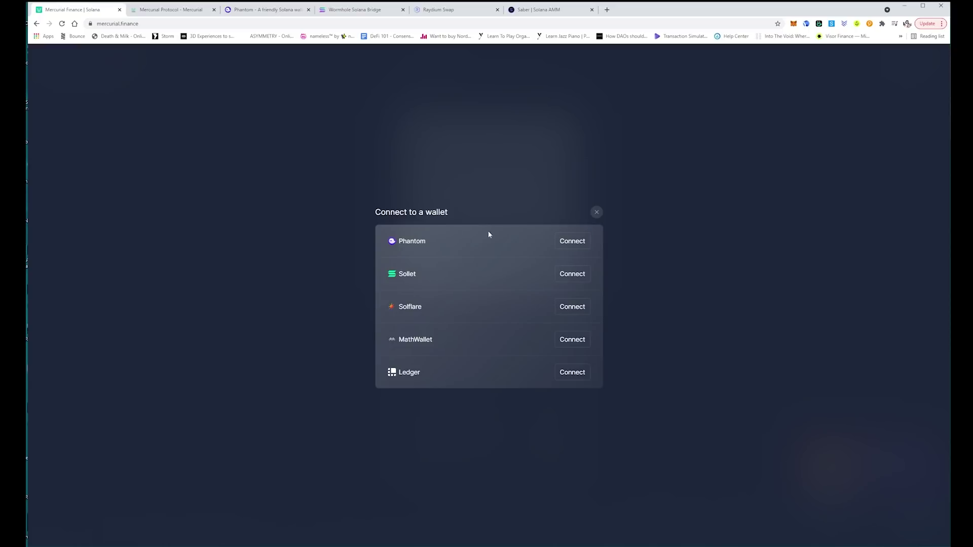
Step: Dismiss the wallet connection prompt and install the Phantom extension in Chrome from the Phantom website
left_click(596, 213)
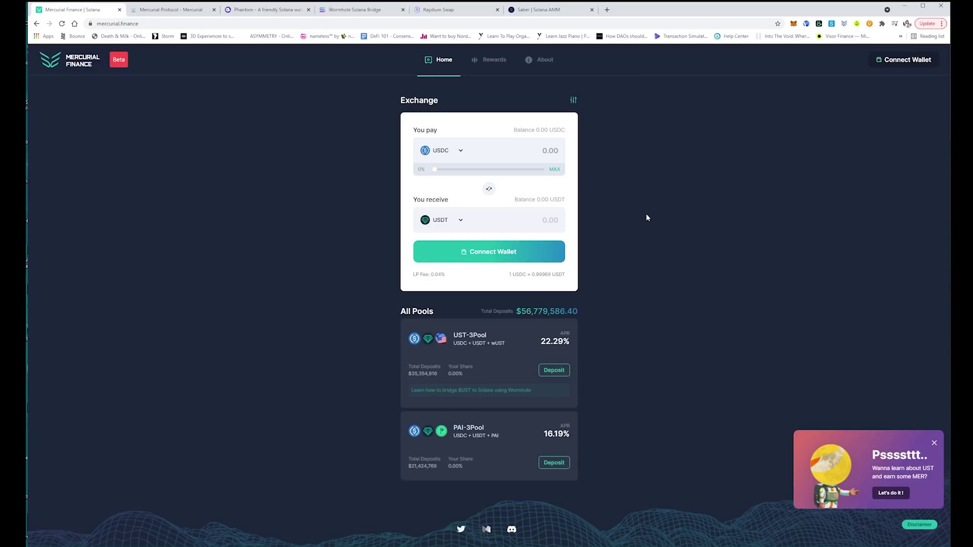
left_click(272, 16)
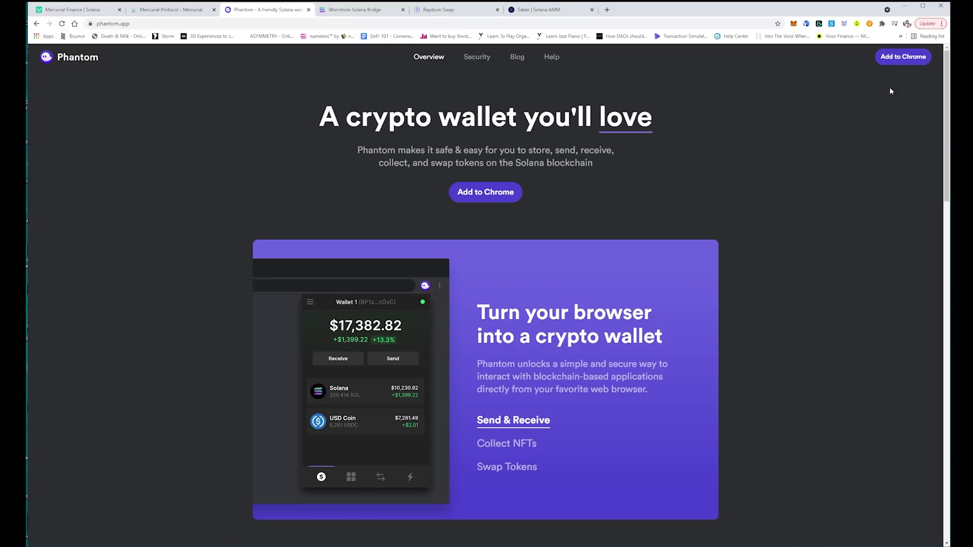
left_click(902, 57)
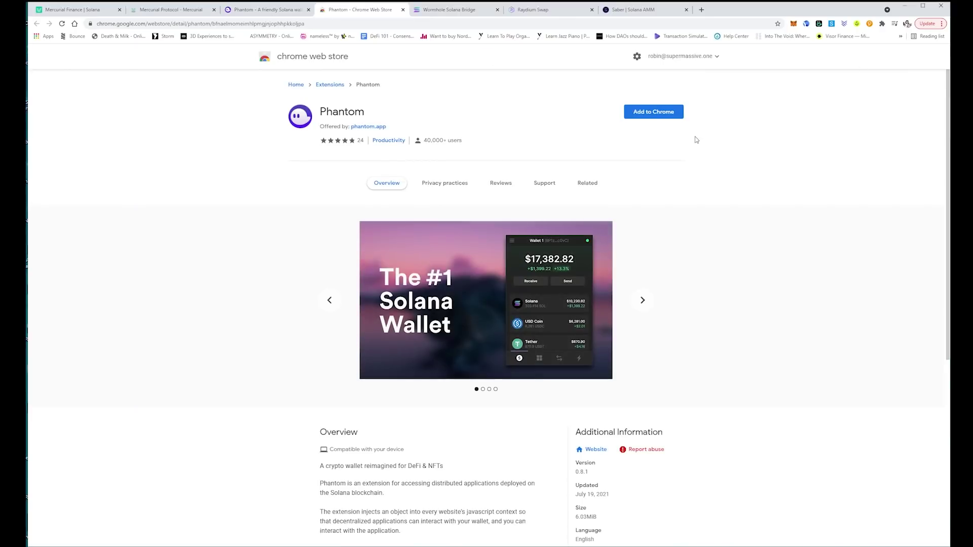
left_click(654, 113)
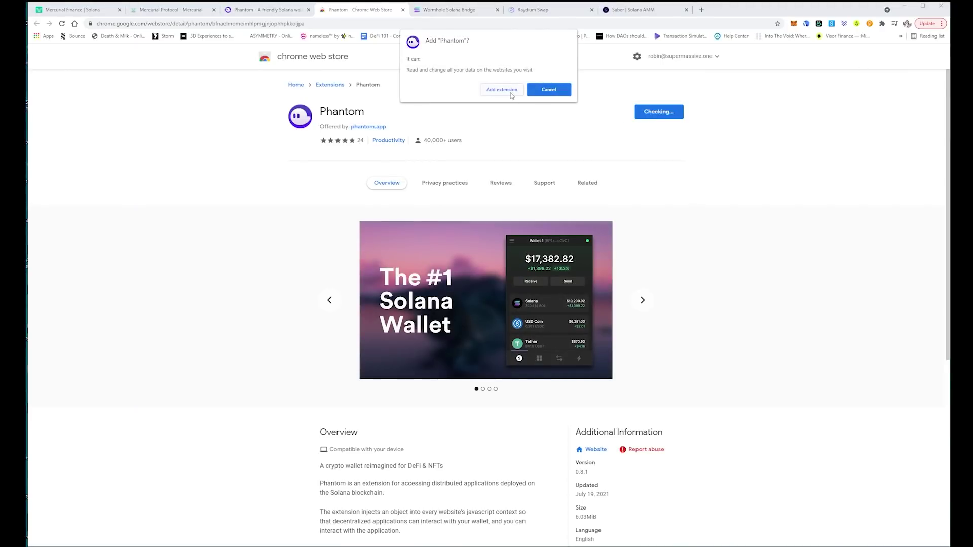
left_click(511, 93)
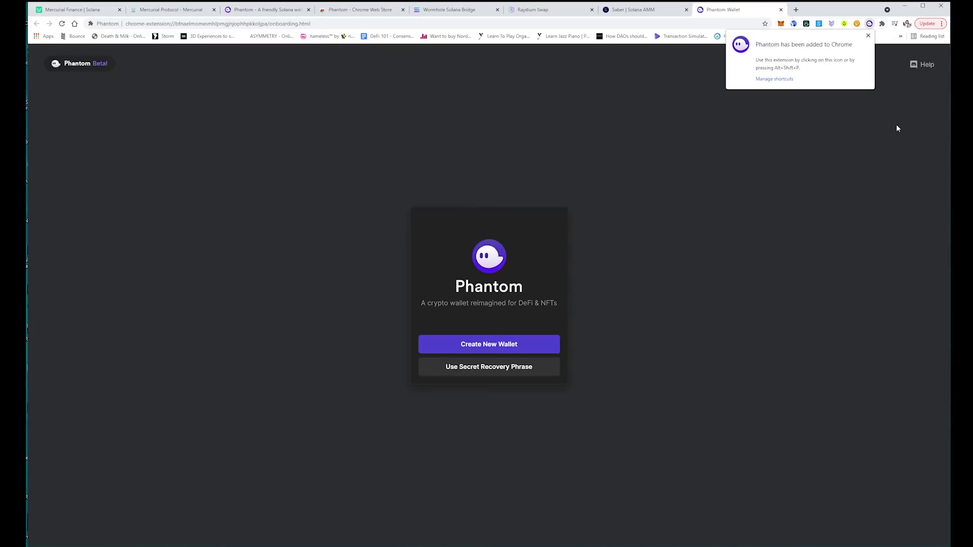
left_click(868, 35)
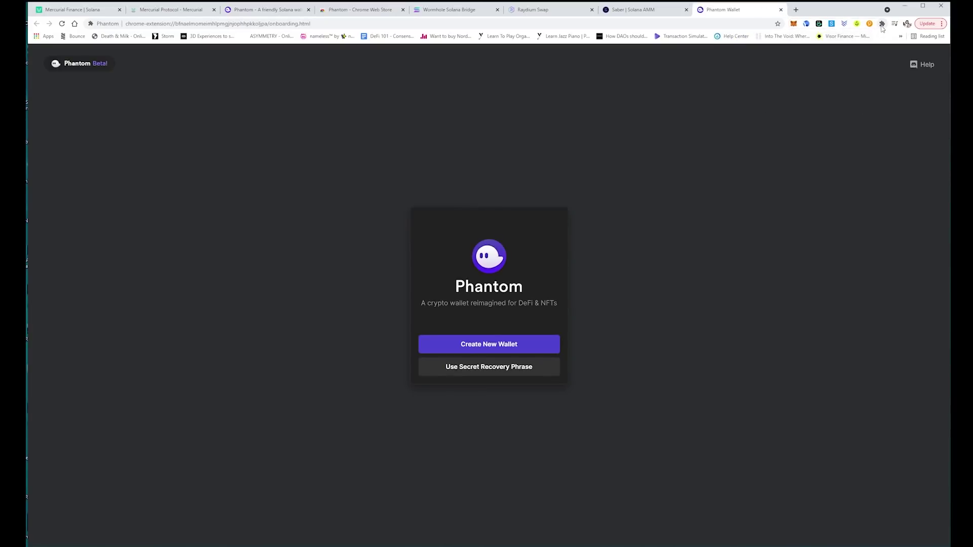
Step: Pin the Phantom extension so it stays accessible in the browser
left_click(881, 24)
scroll(849, 178, "down", 3)
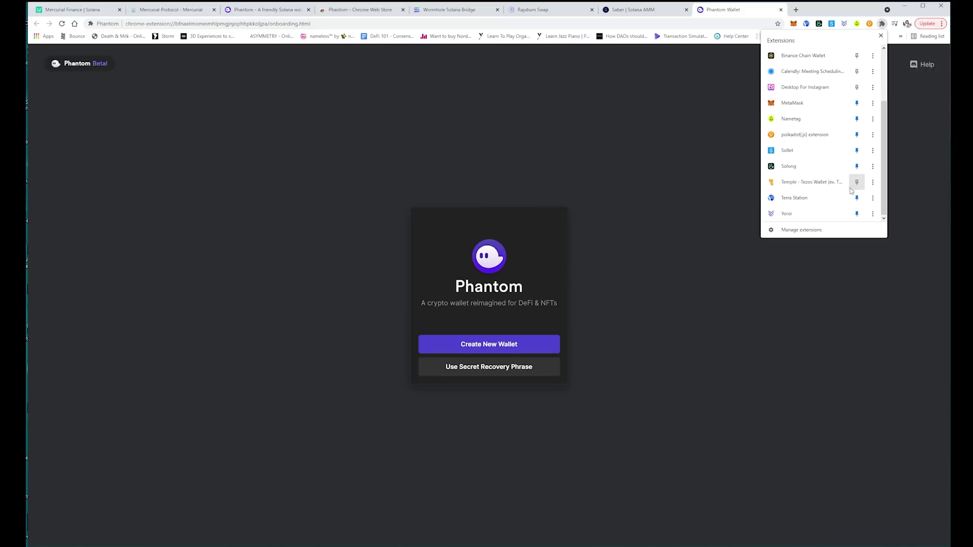
scroll(853, 187, "up", 1)
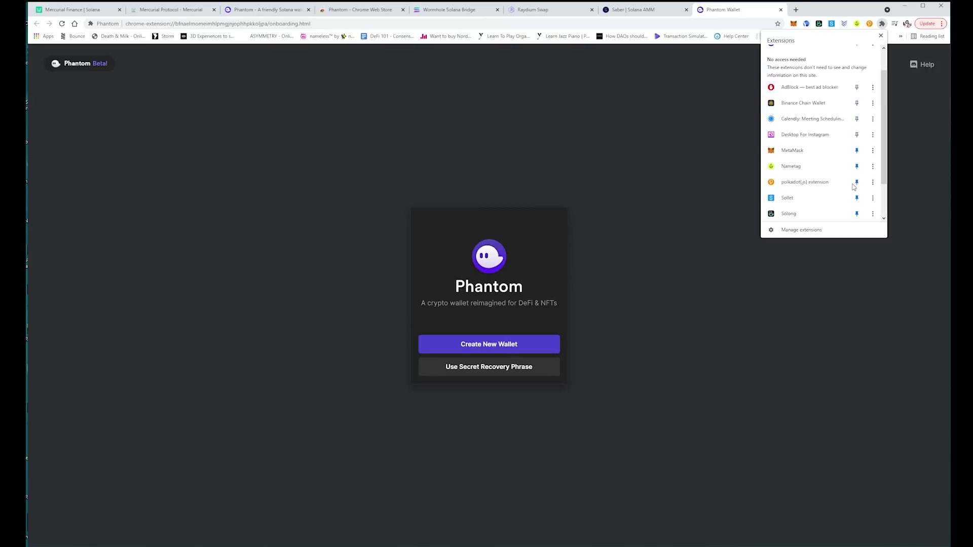
scroll(853, 187, "down", 1)
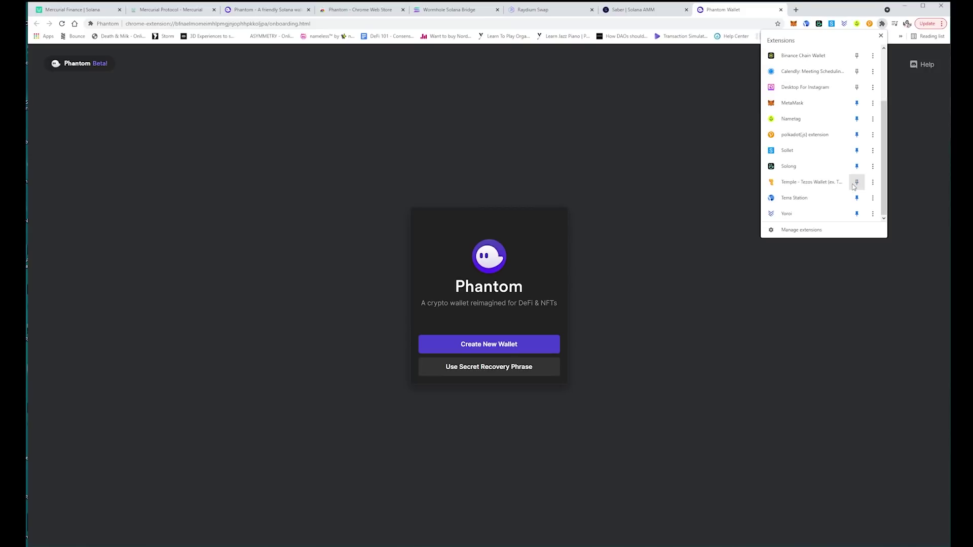
scroll(853, 187, "up", 2)
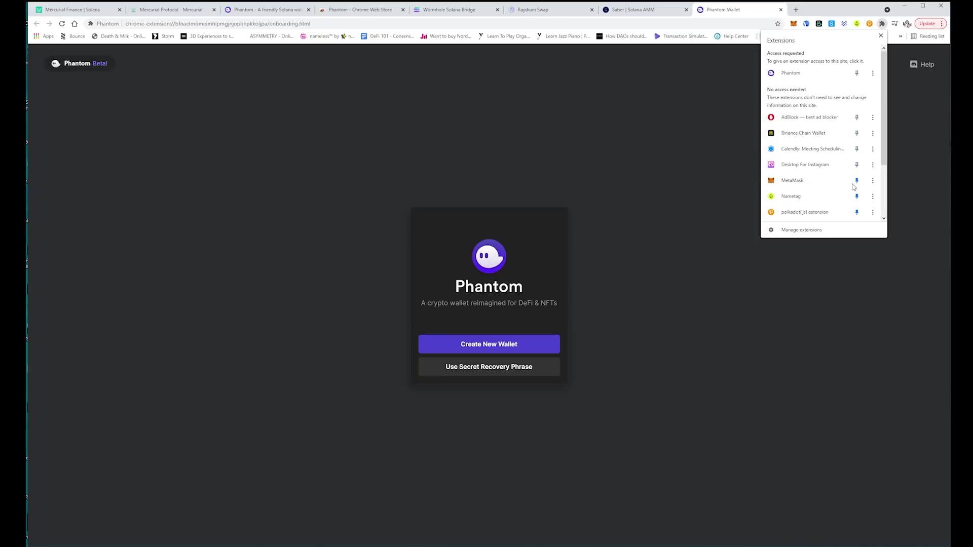
left_click(856, 73)
Step: Create a new Phantom wallet, acknowledging the recovery phrase, entering a wallet password, accepting the Terms of Service and finishing the onboarding
left_click(485, 344)
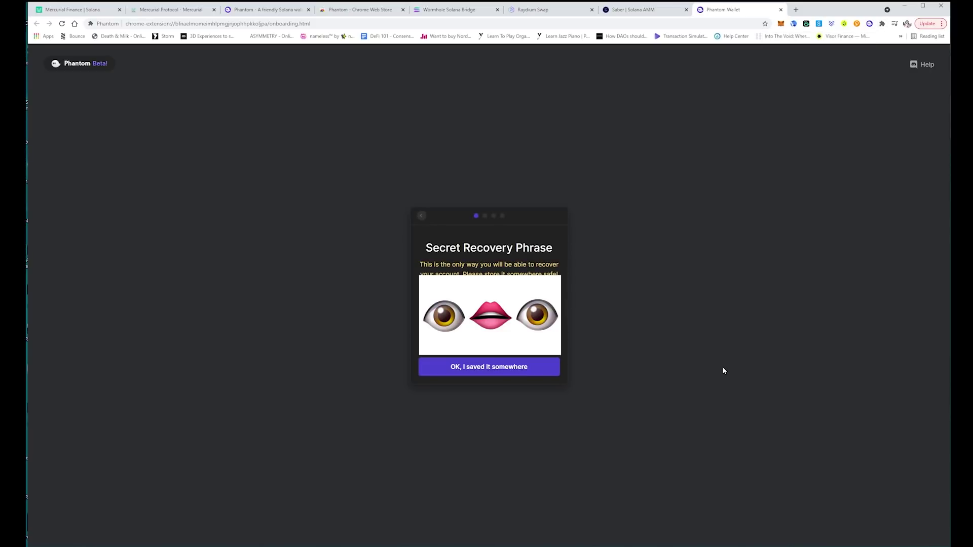
left_click(529, 373)
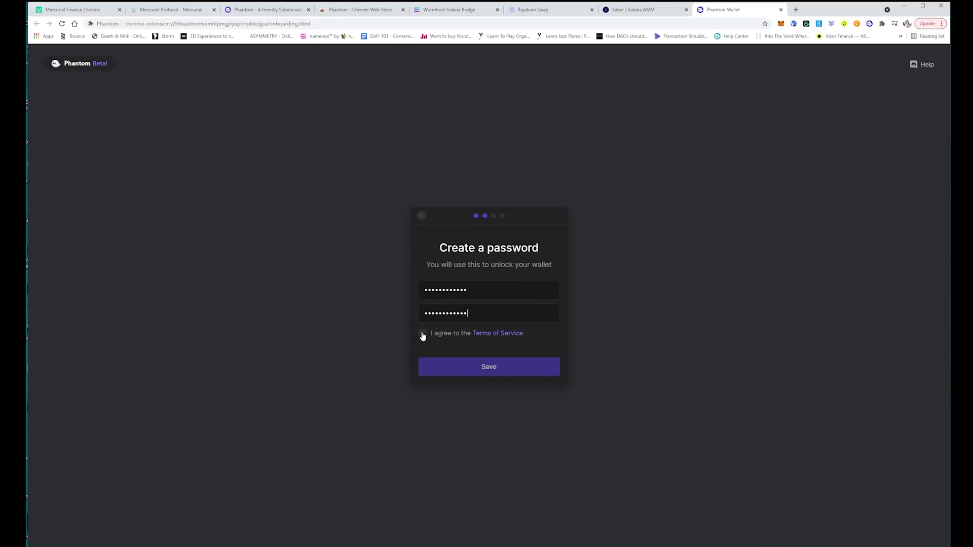
left_click(423, 333)
left_click(505, 371)
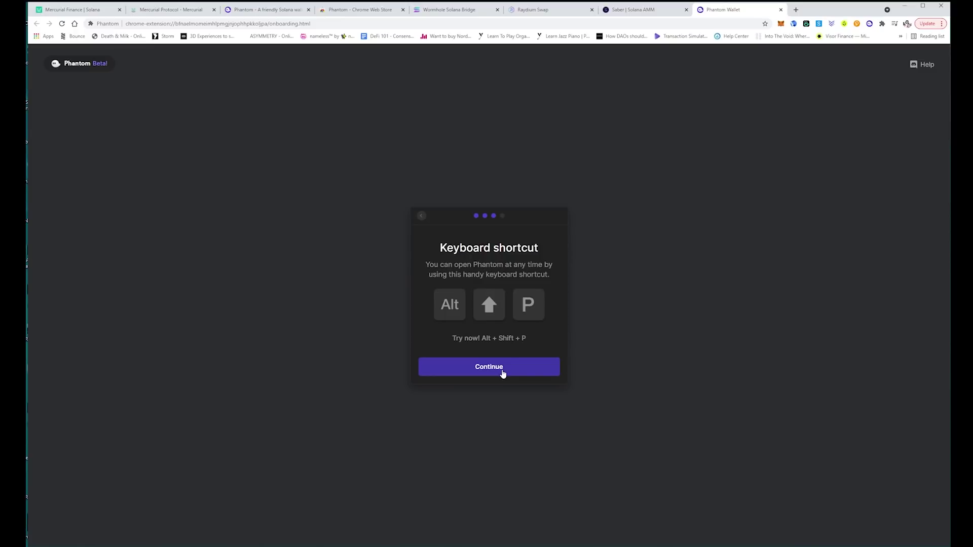
left_click(502, 373)
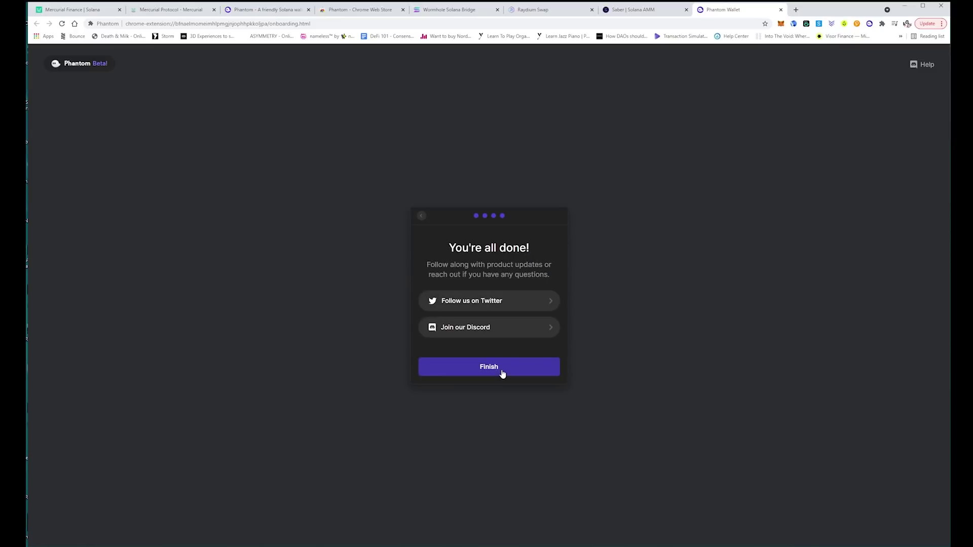
left_click(502, 373)
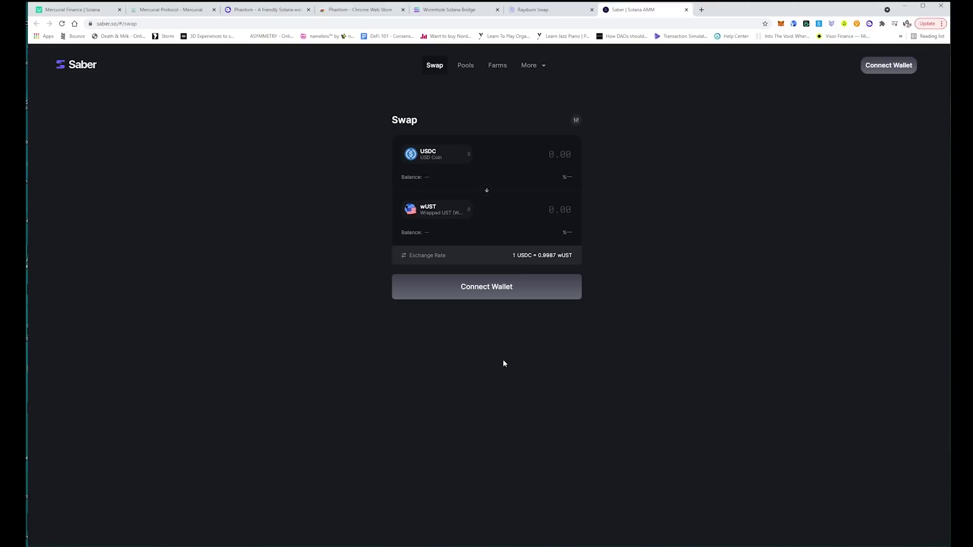
Step: Copy the Phantom wallet's SOL deposit address for sending from a wallet or exchange
left_click(869, 24)
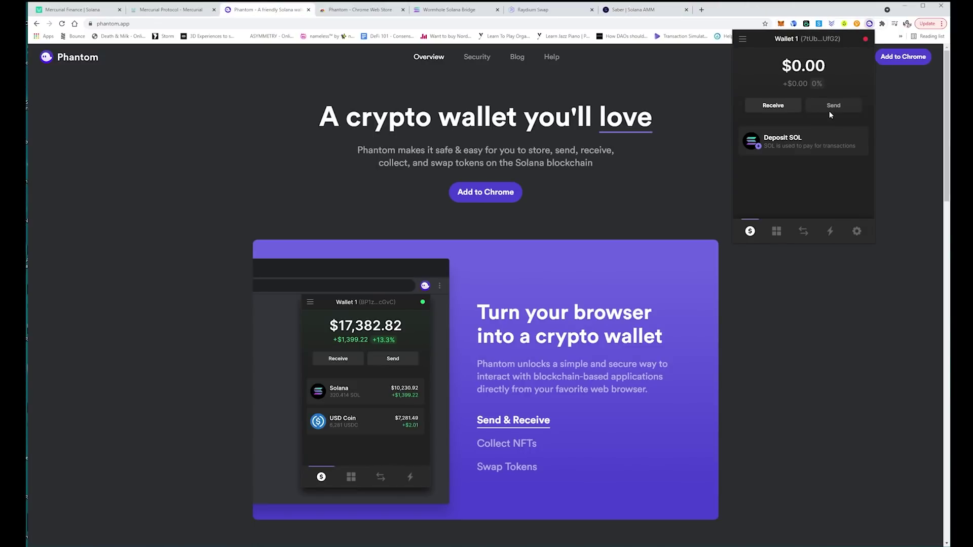
left_click(786, 147)
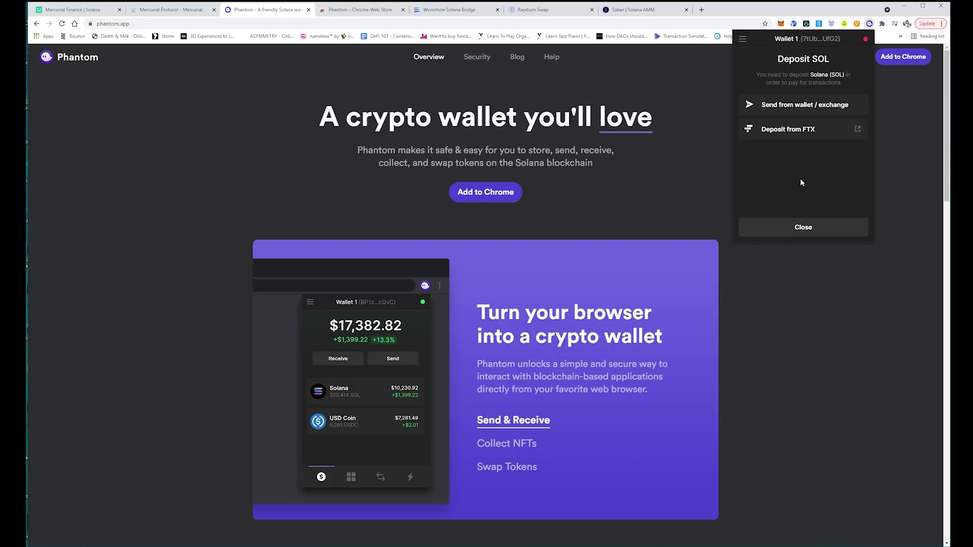
left_click(798, 106)
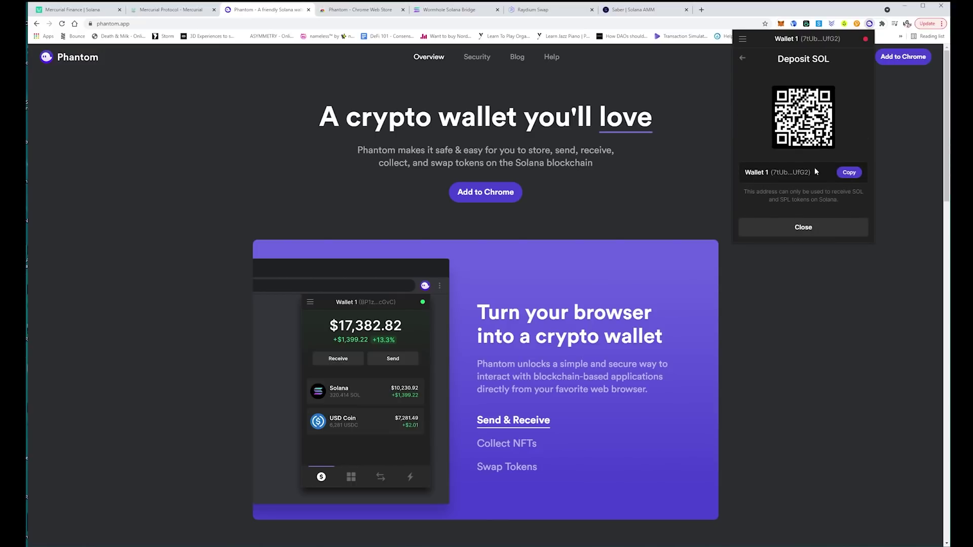
left_click(849, 172)
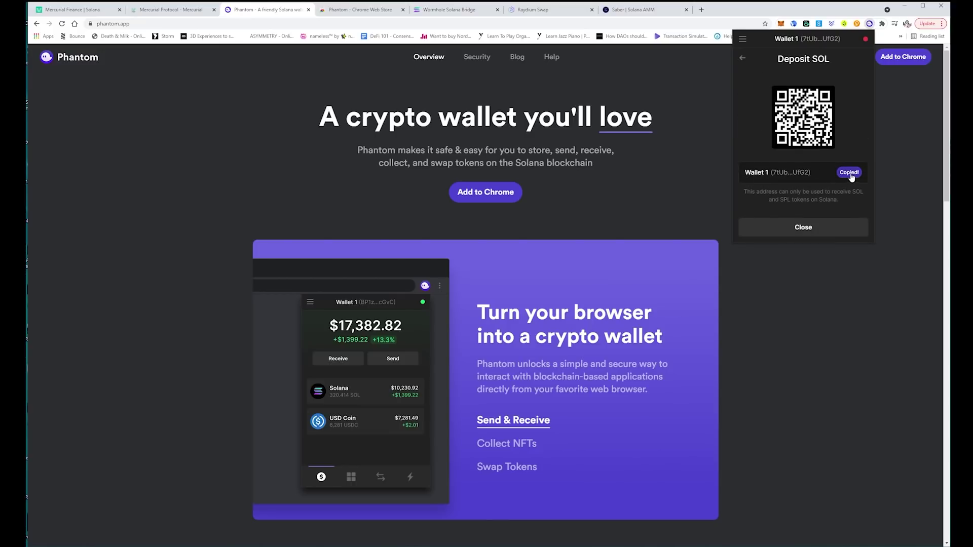
left_click(248, 152)
Step: Open the Changelly exchange website in a new browser tab
key("ctrl+t")
type("changell")
key("Return")
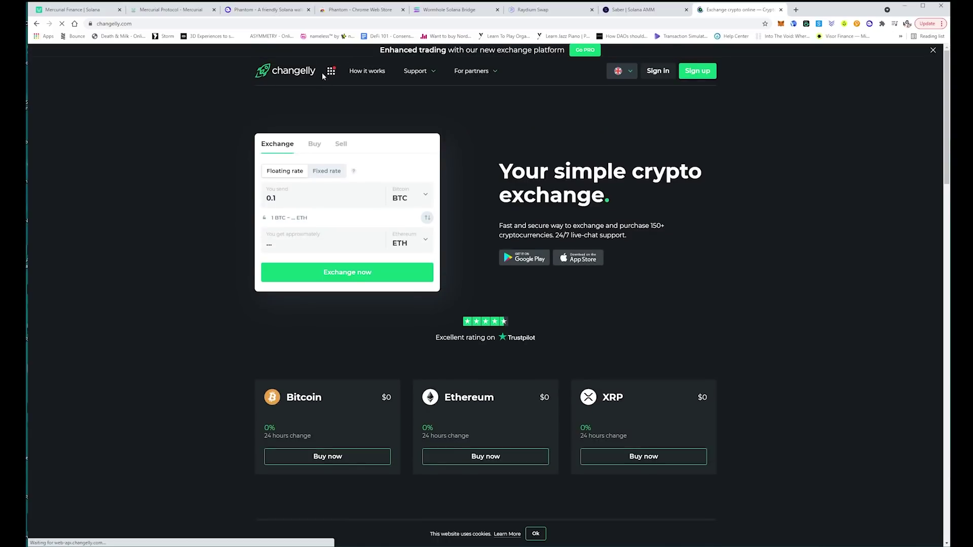
Step: Choose Ethereum (ETH) as the currency to send and set the amount to 0.05
left_click(416, 215)
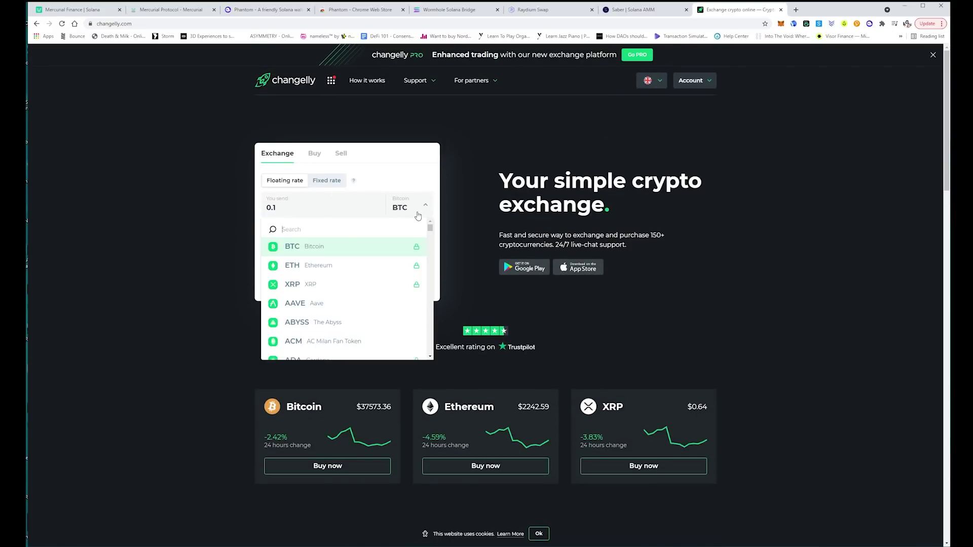
left_click(332, 274)
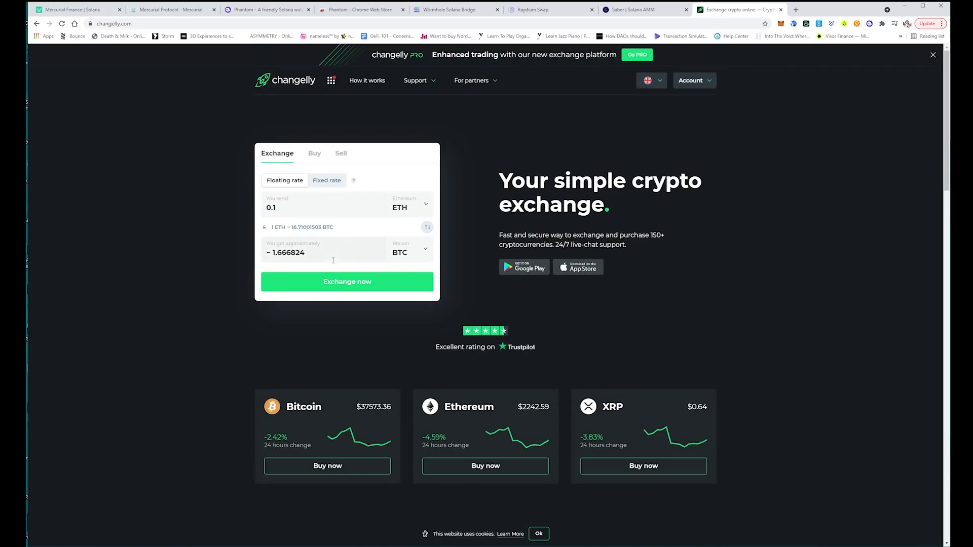
left_click(290, 209)
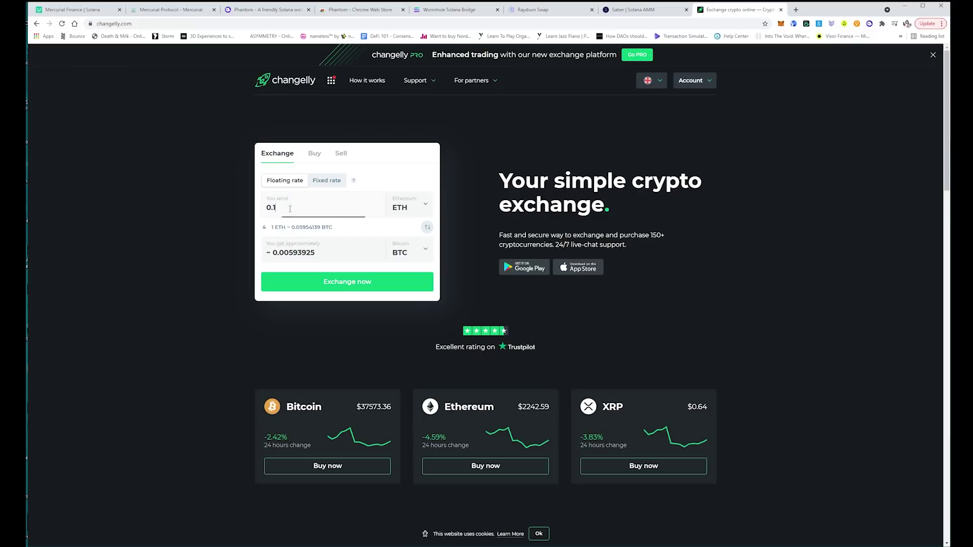
key("BackSpace")
type("05")
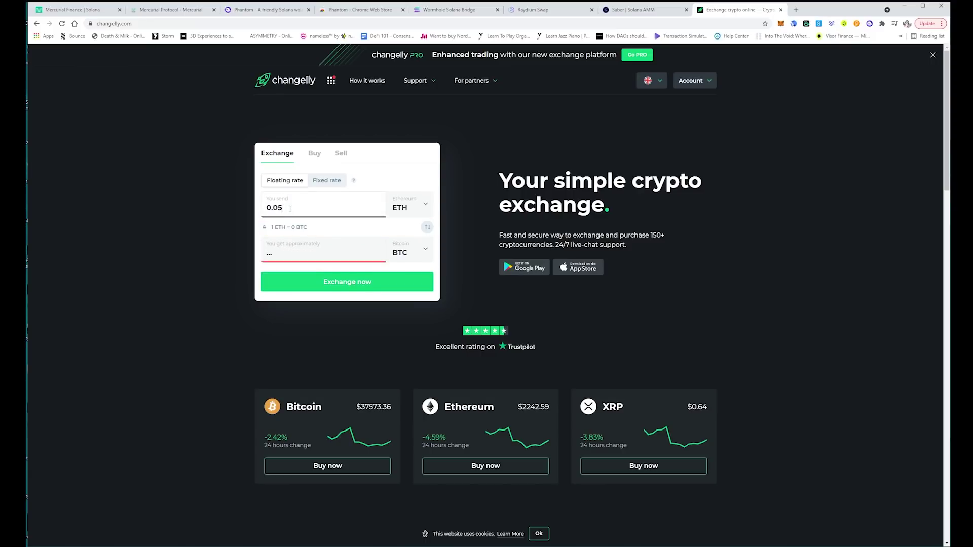
Step: Choose Solana (SOL) as the currency to receive in the exchange
left_click(425, 250)
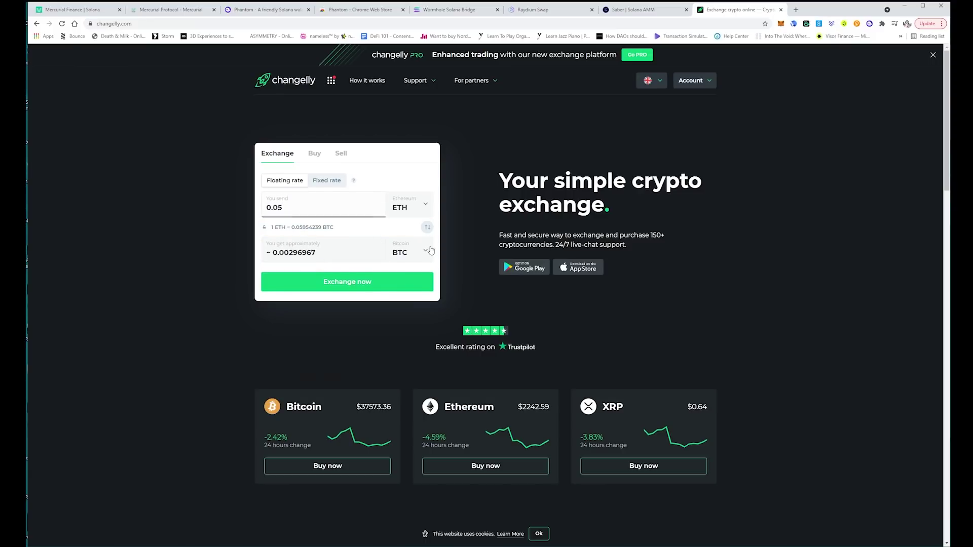
type("solo")
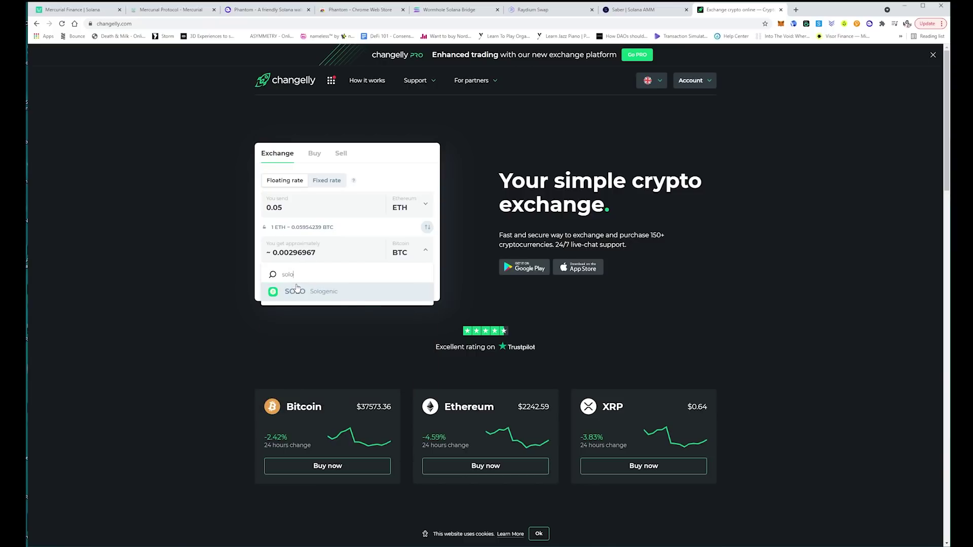
key("BackSpace")
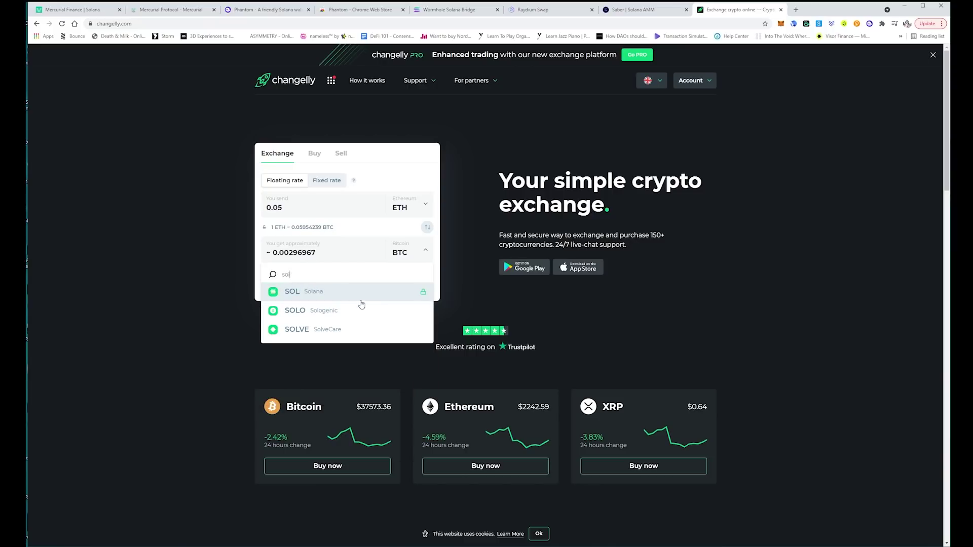
left_click(314, 298)
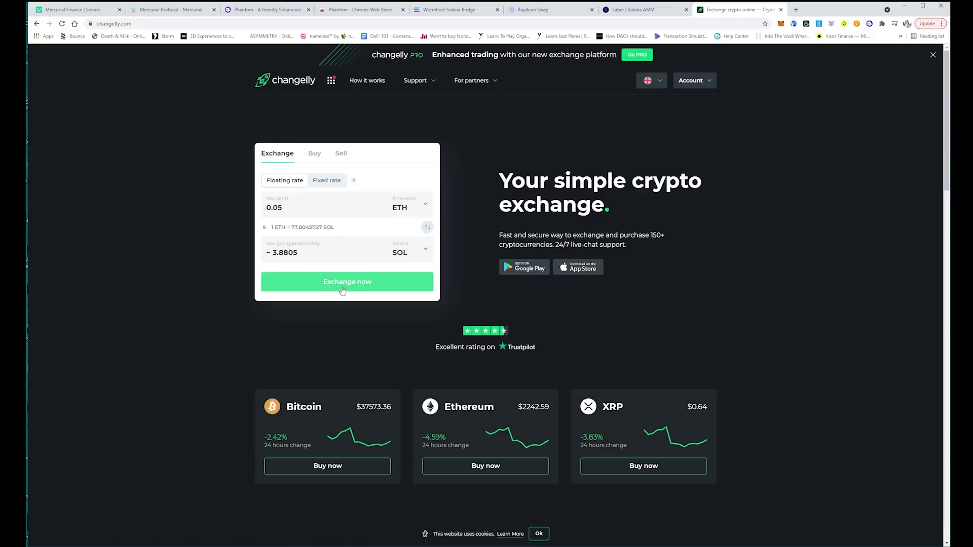
Step: Proceed with the exchange and paste the copied Phantom wallet address as the SOL recipient address
left_click(342, 285)
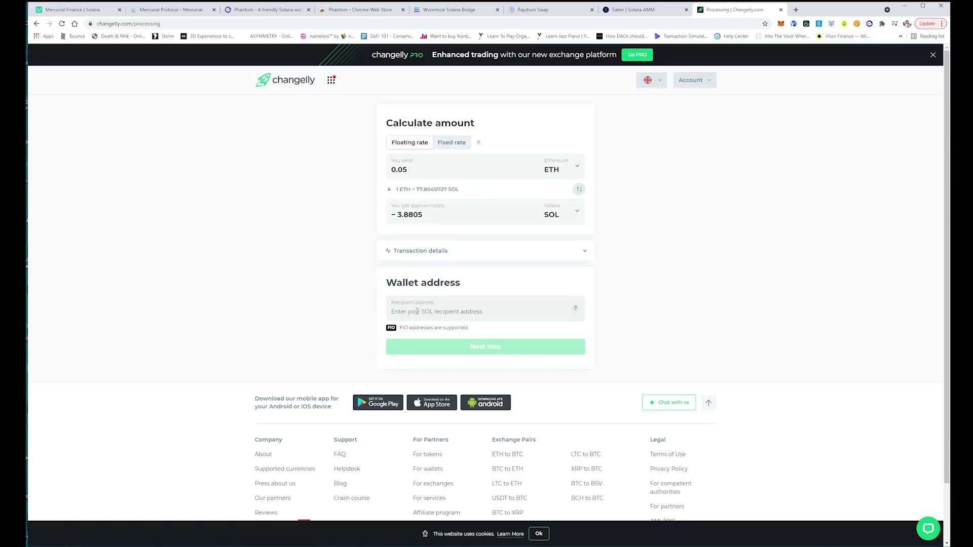
left_click(416, 311)
key("ctrl+v")
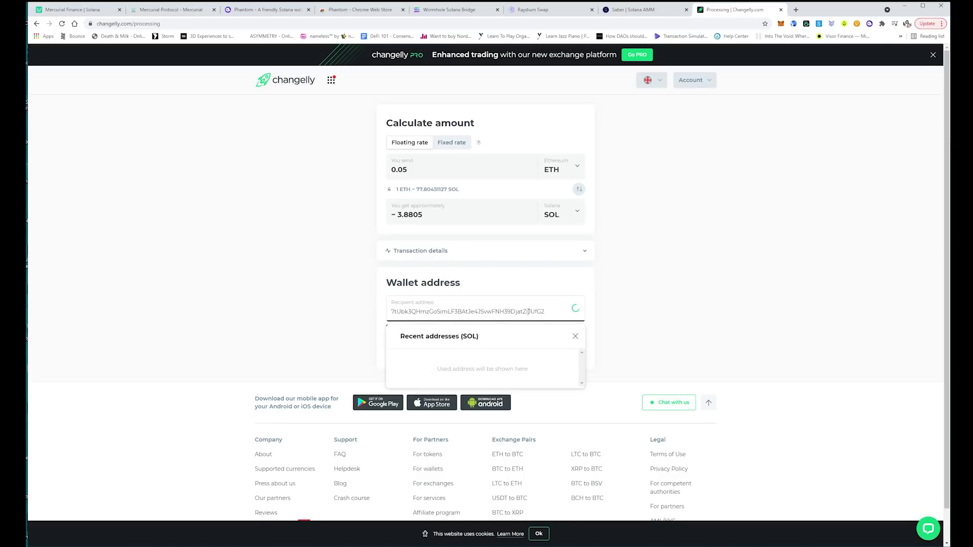
Step: Reopen the Phantom wallet's SOL deposit address and copy it again to check it against the recipient address
left_click(870, 24)
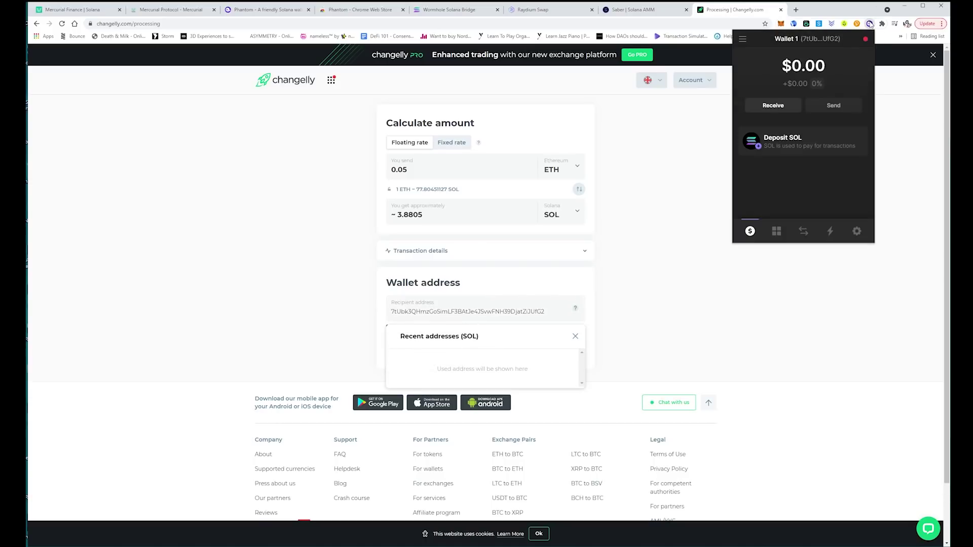
left_click(808, 144)
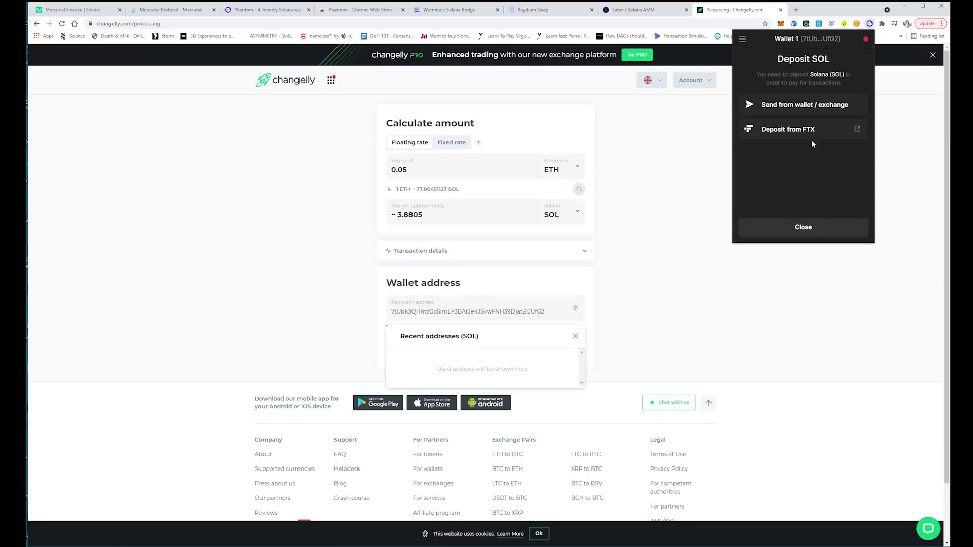
left_click(793, 105)
left_click(848, 173)
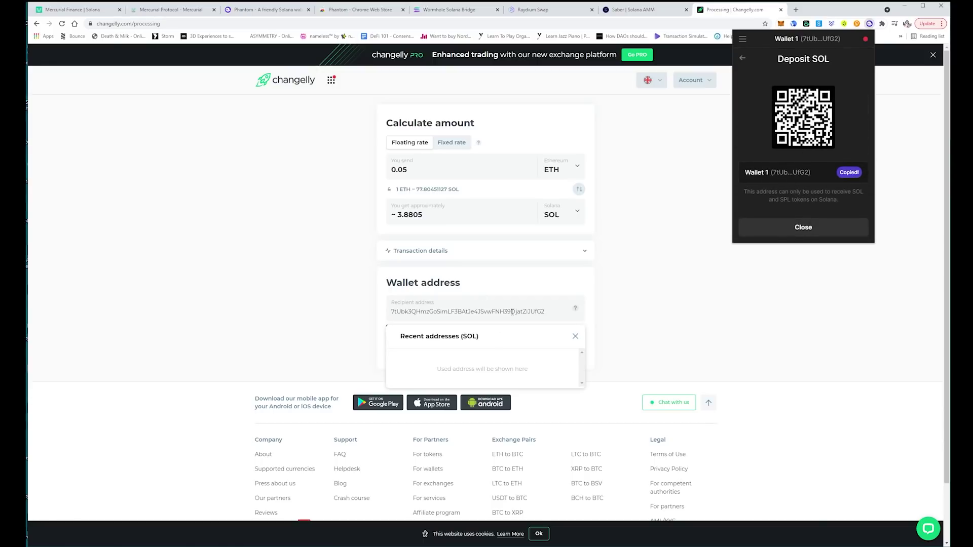
Step: Continue to the checkout and confirm the ETH-to-SOL exchange to get the payment details
left_click(575, 335)
left_click(495, 348)
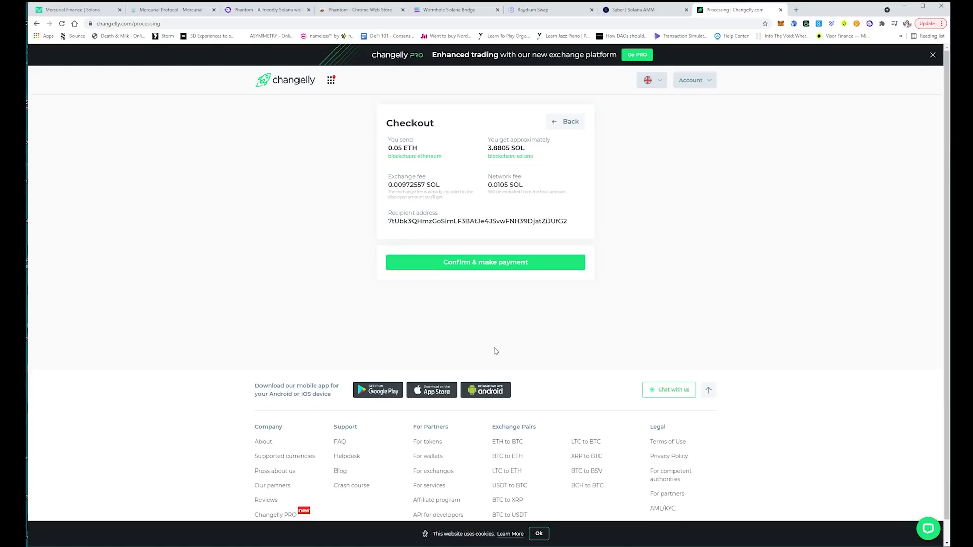
left_click(480, 264)
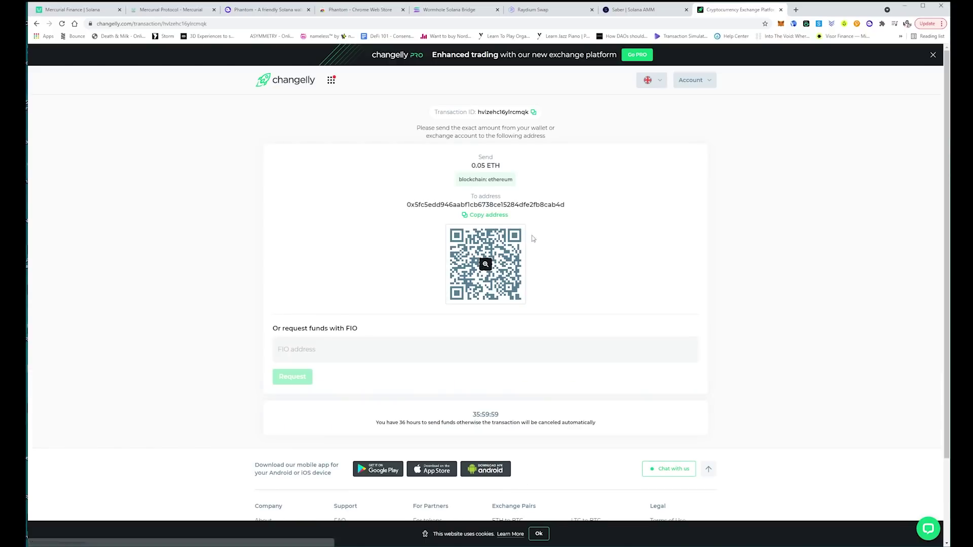
Step: Copy Changelly's ETH deposit address and send 0.05 ETH to it from the MetaMask wallet with the average transaction fee
left_click(780, 24)
left_click(881, 183)
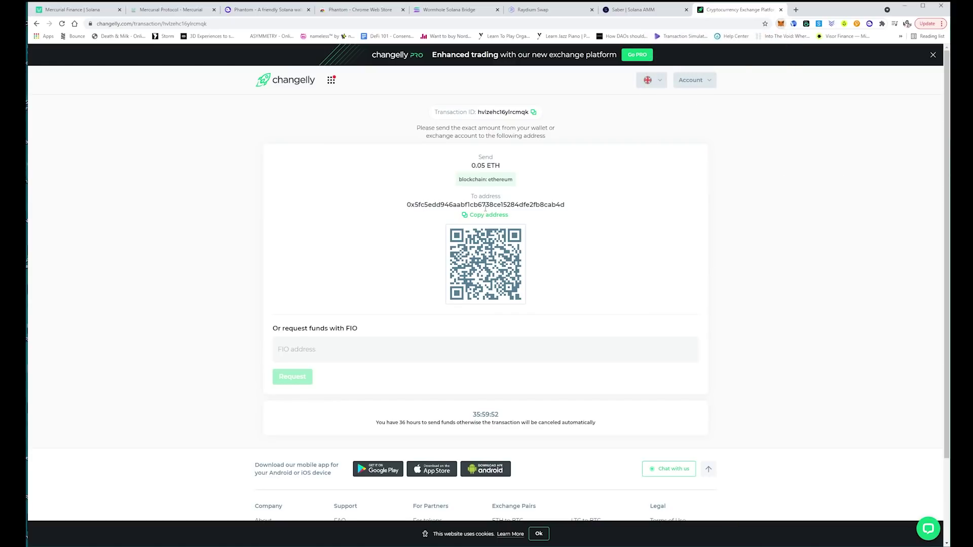
left_click(487, 215)
left_click(783, 24)
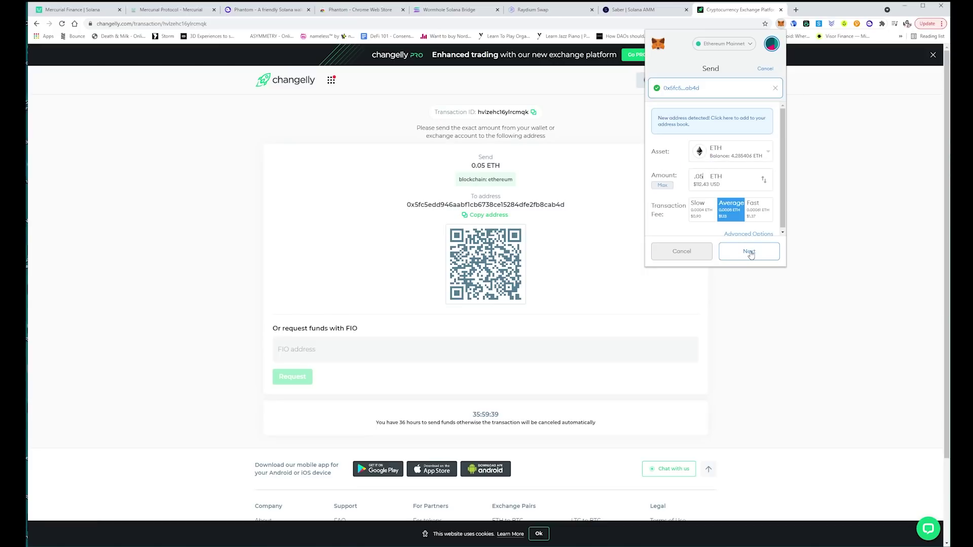
left_click(750, 252)
left_click(749, 250)
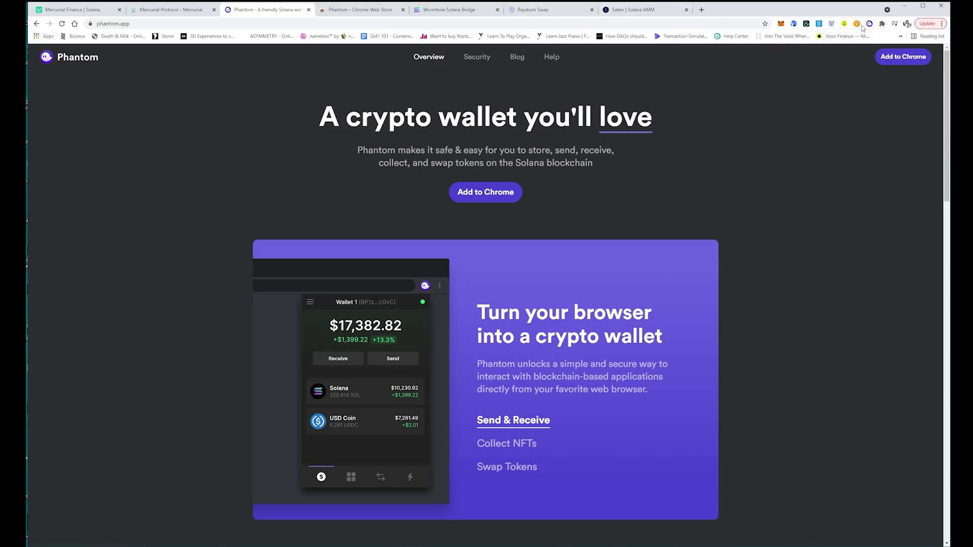
Step: Check the SOL balance in the Phantom wallet and connect the wallet to the Raydium swap page
left_click(869, 24)
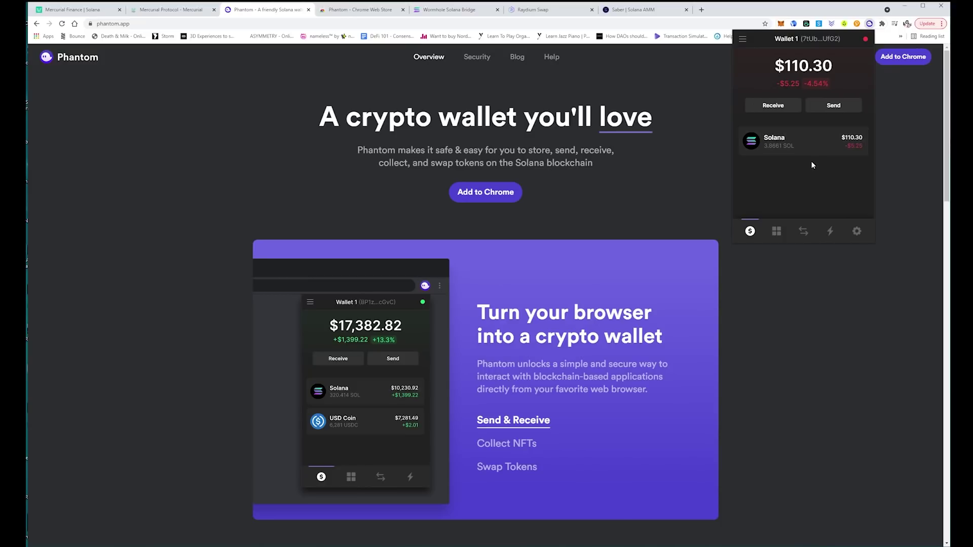
left_click(808, 299)
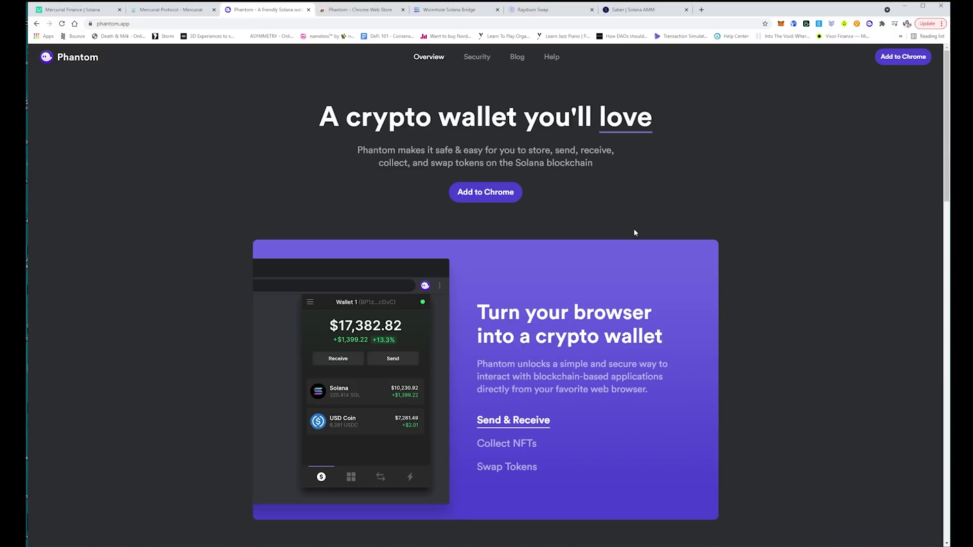
left_click(519, 7)
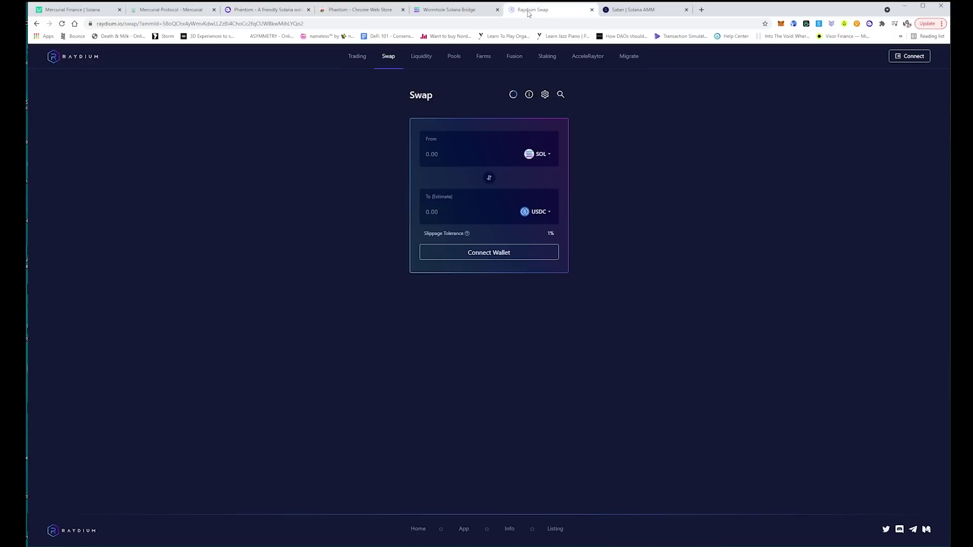
left_click(909, 55)
left_click(499, 198)
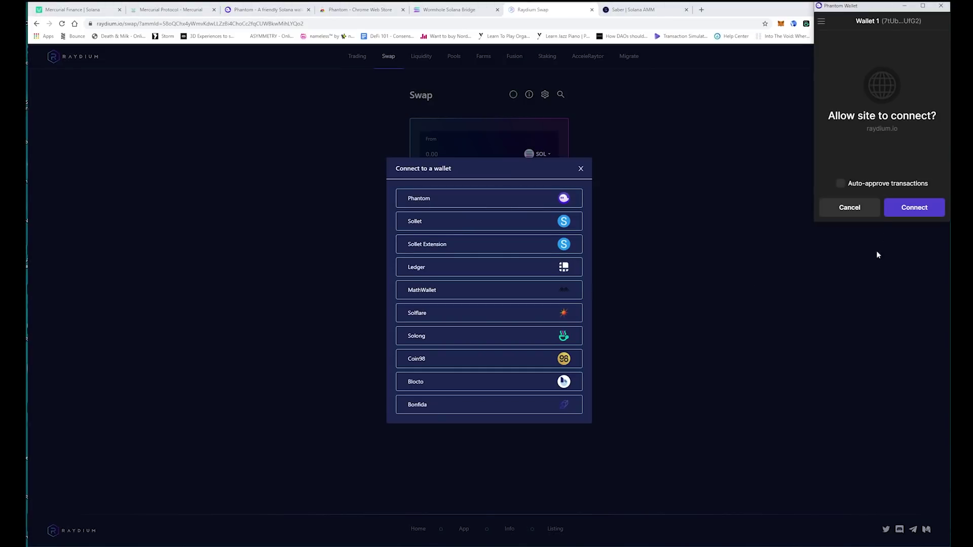
left_click(896, 207)
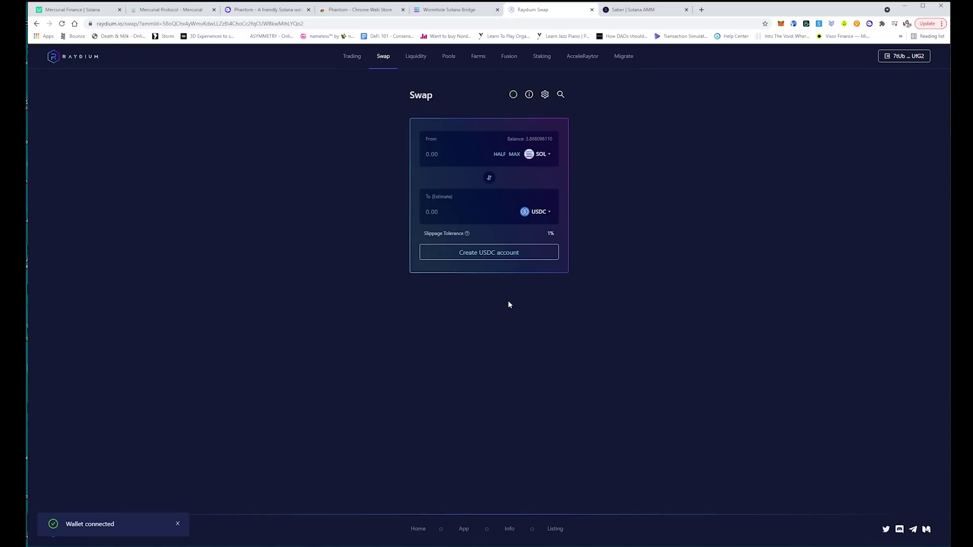
Step: Create the USDC token account on Raydium and swap 2 SOL for USDC, approving both transactions in Phantom
left_click(486, 254)
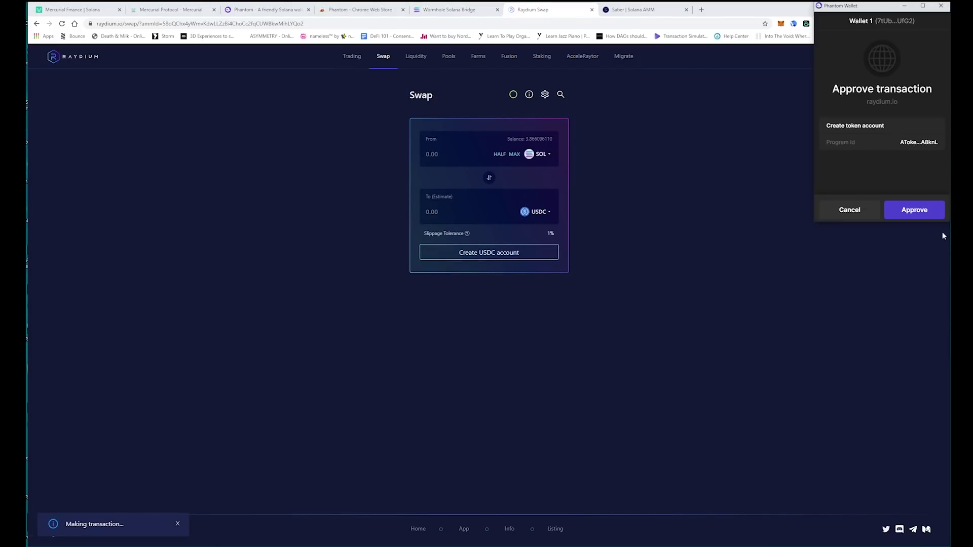
left_click(912, 212)
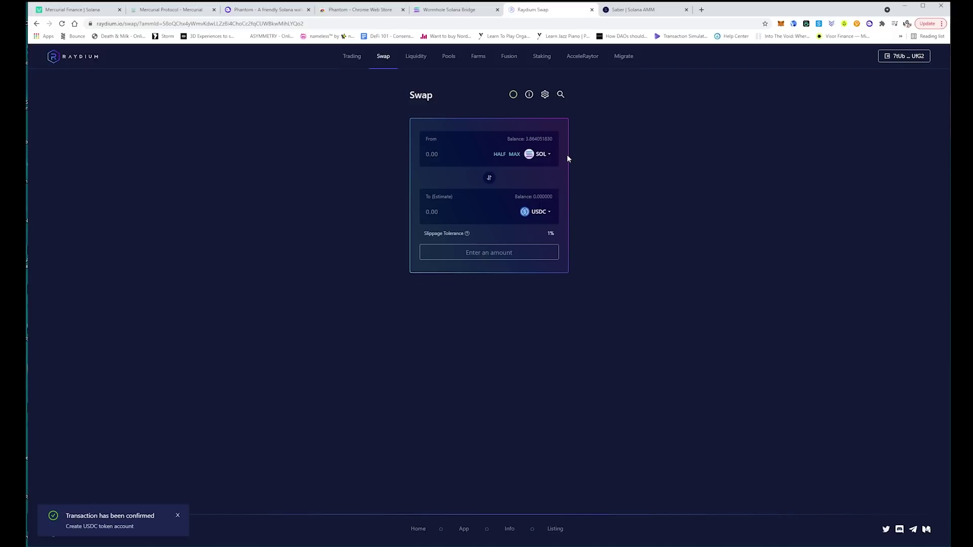
type("2")
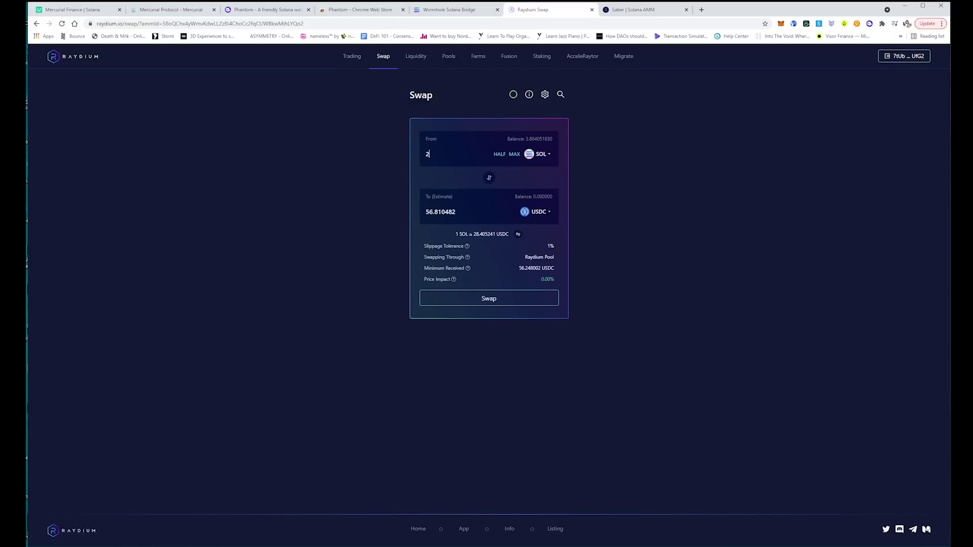
left_click(494, 300)
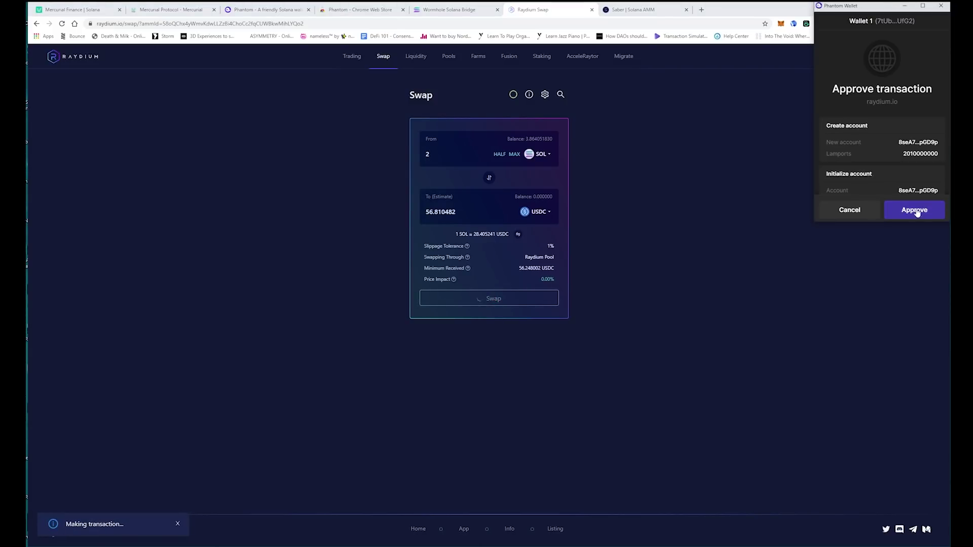
left_click(915, 211)
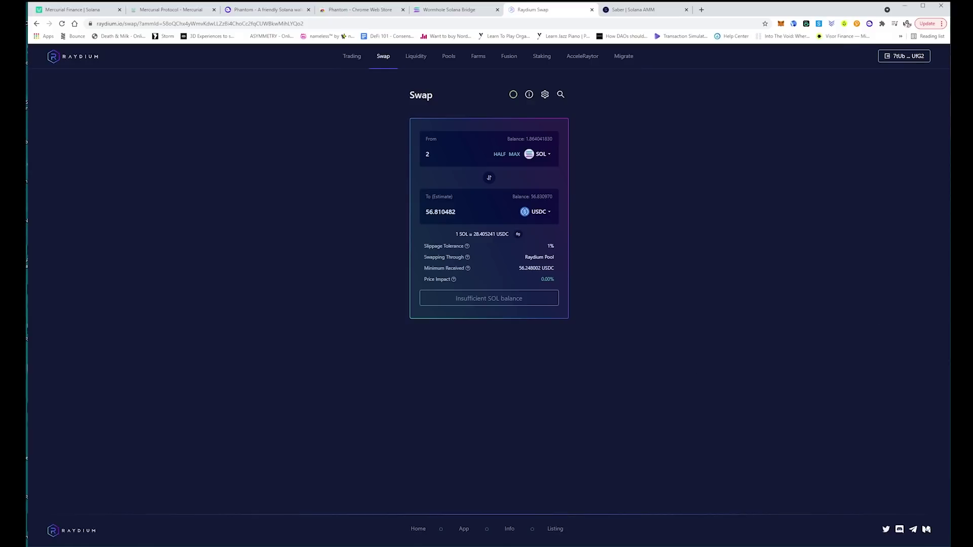
Step: Switch to Saber, reload the swap page and connect the Phantom wallet to it
left_click(641, 11)
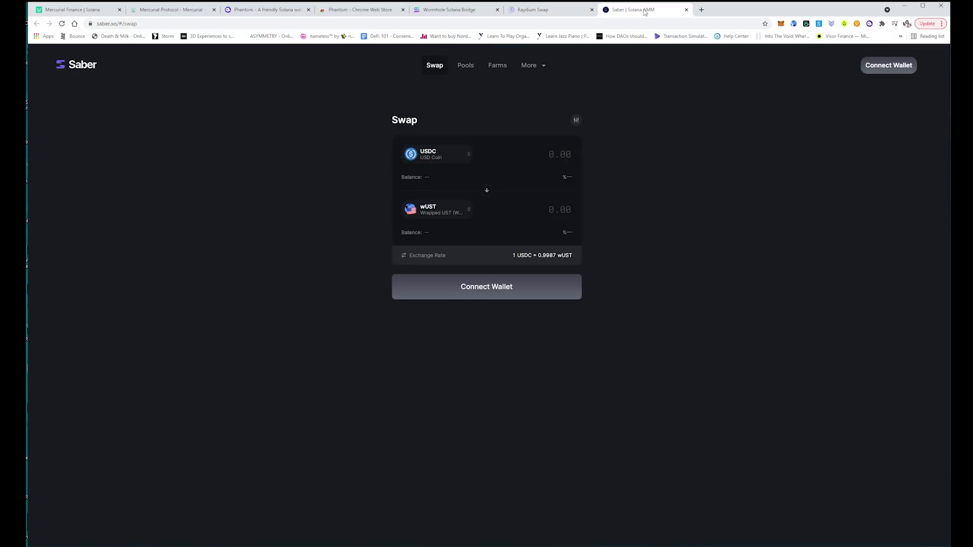
left_click(61, 24)
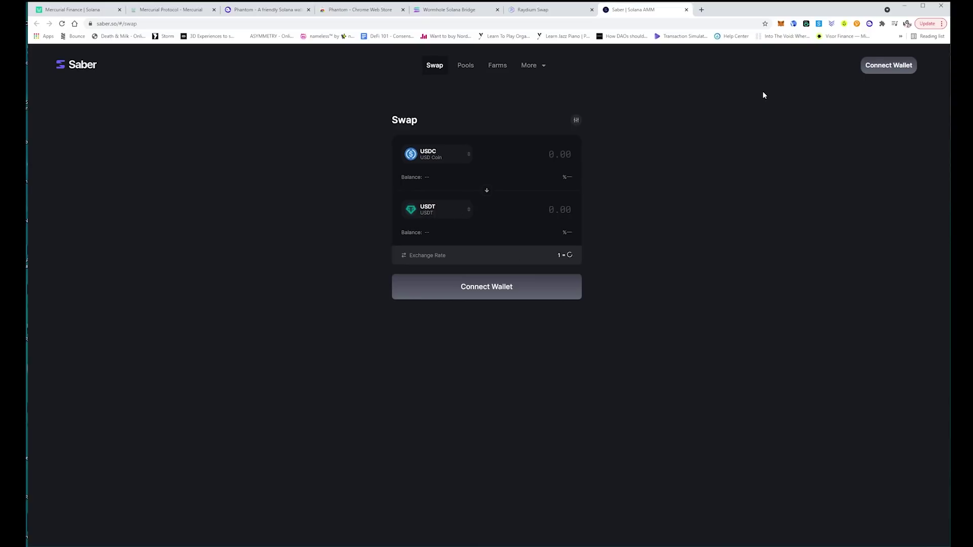
left_click(890, 68)
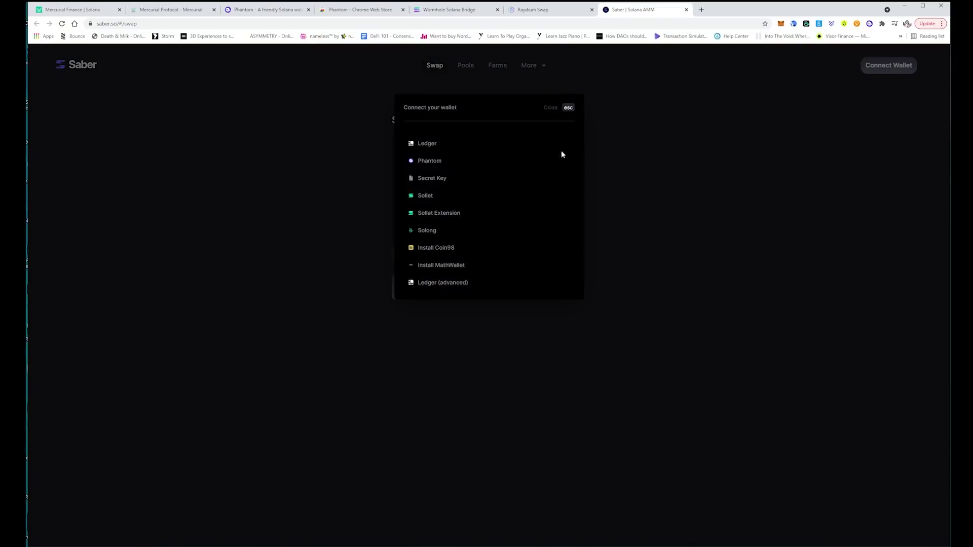
left_click(439, 160)
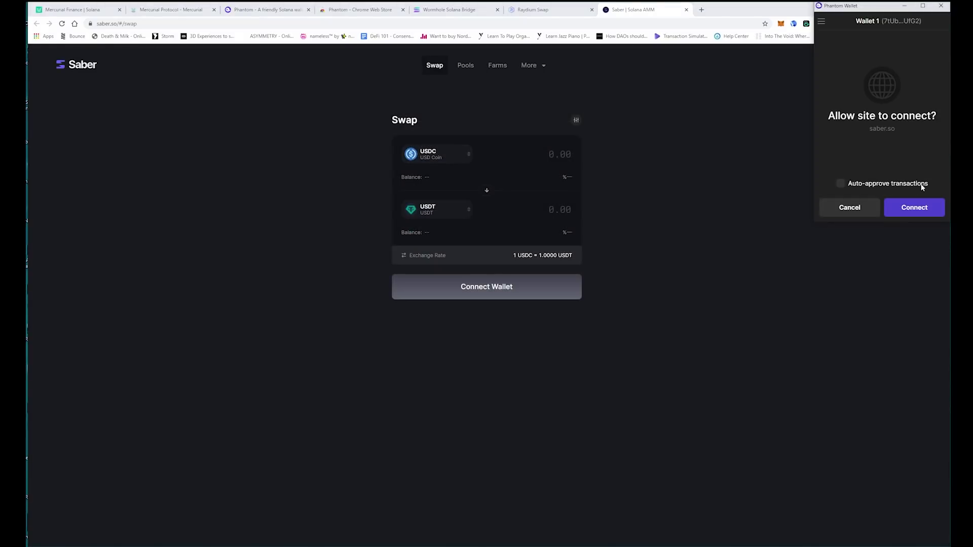
left_click(911, 209)
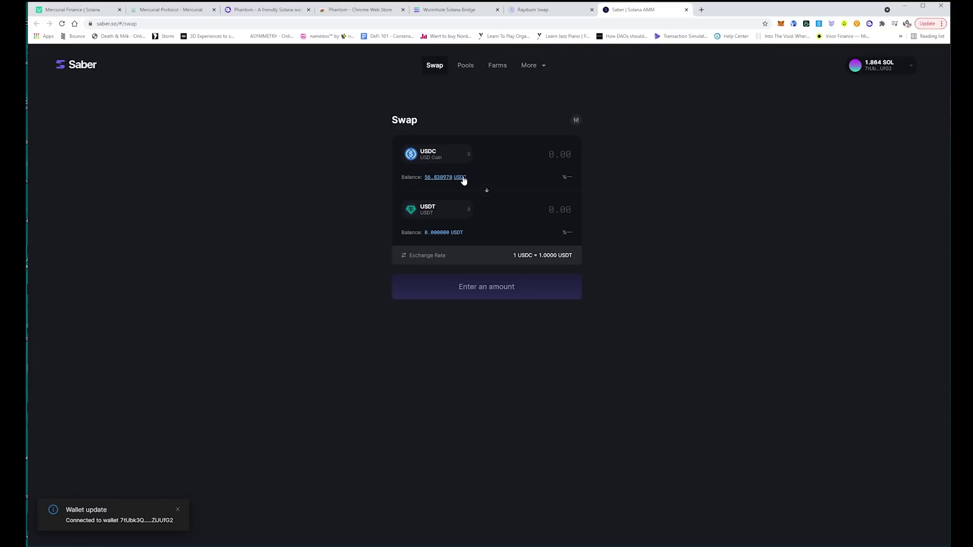
Step: Check which tokens Mercurial's UST-3Pool takes and choose wUST as the token to receive in the Saber swap
left_click(465, 209)
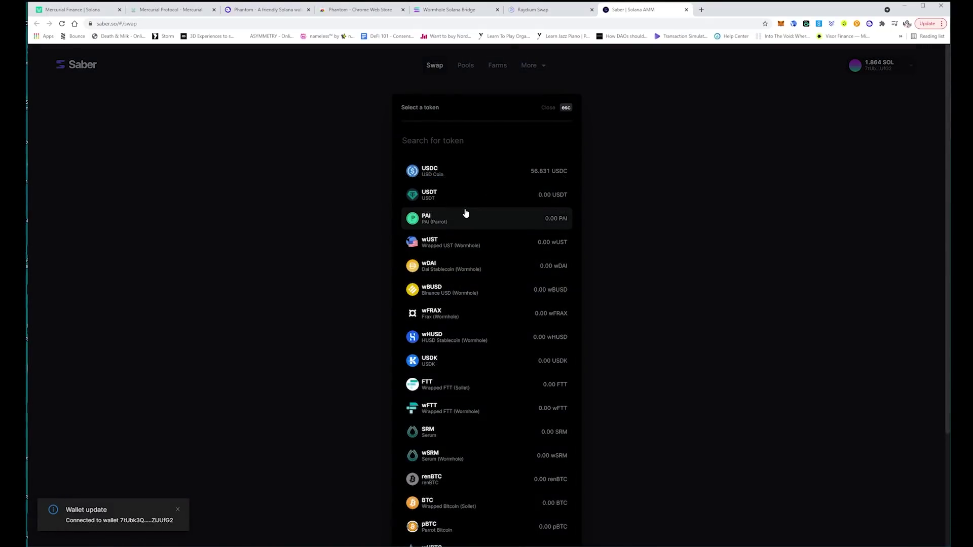
left_click(269, 244)
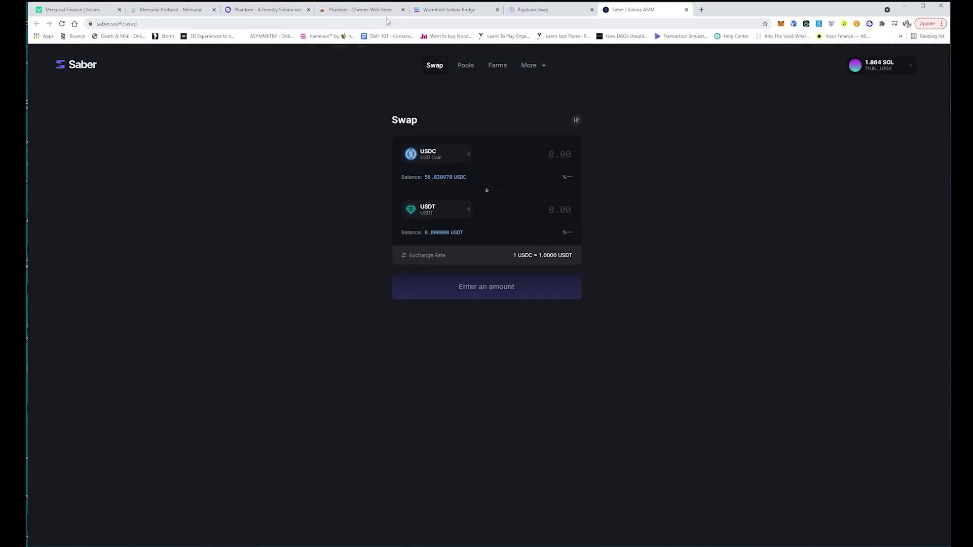
left_click(79, 9)
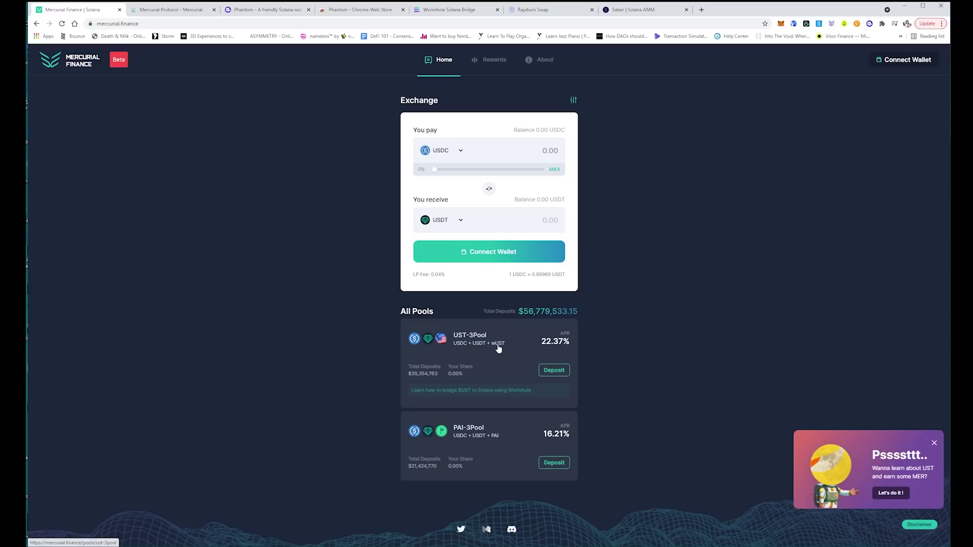
left_click(643, 9)
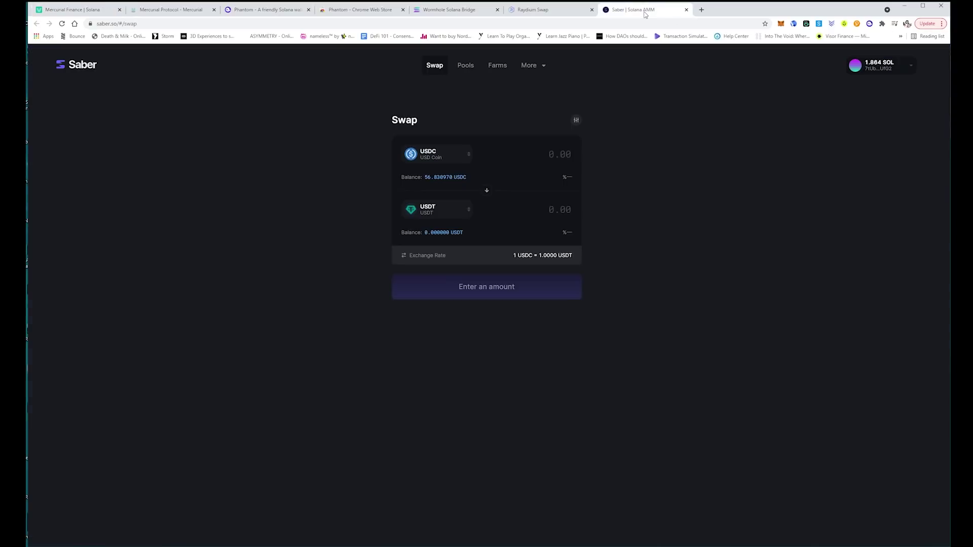
left_click(468, 205)
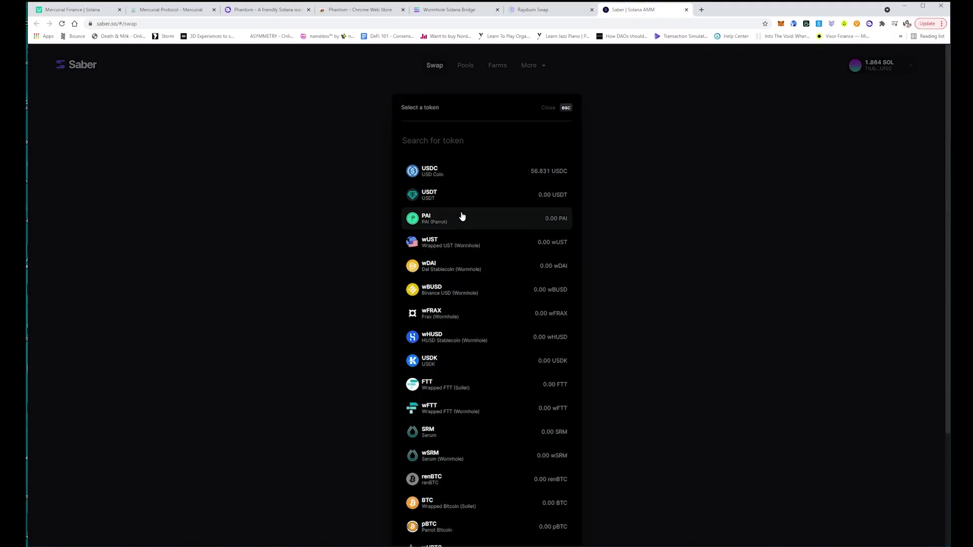
left_click(458, 241)
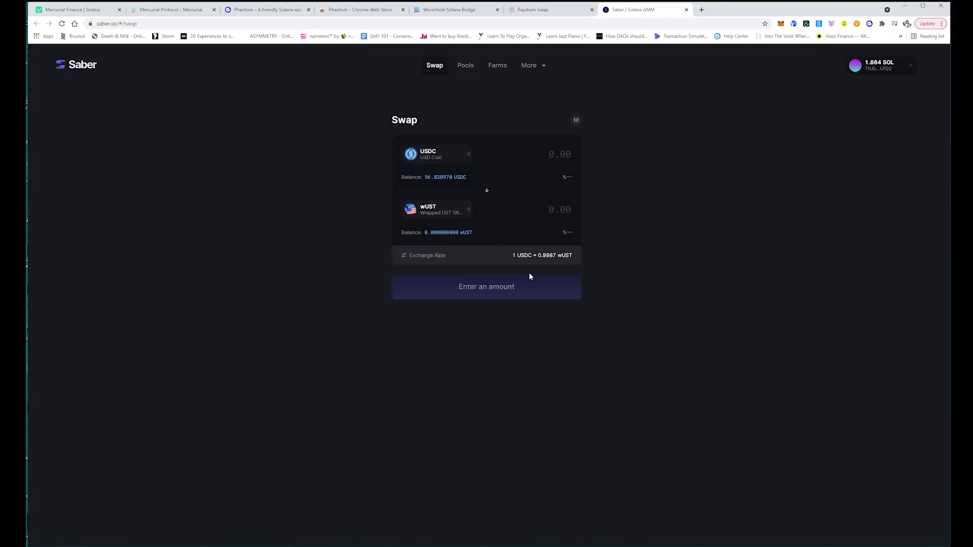
Step: Swap the entire balance of 56.83097 USDC for wUST on Saber and approve the transaction in Phantom
left_click(448, 178)
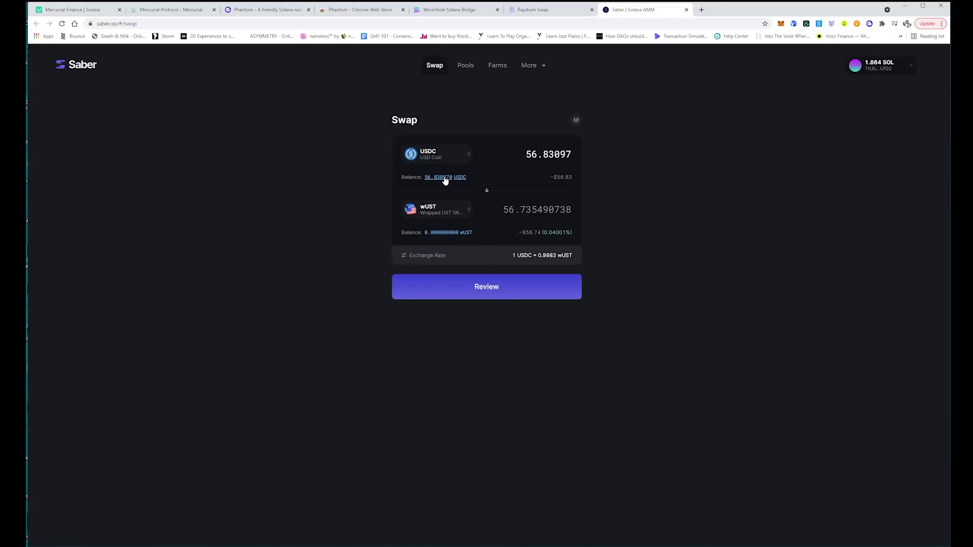
left_click(484, 293)
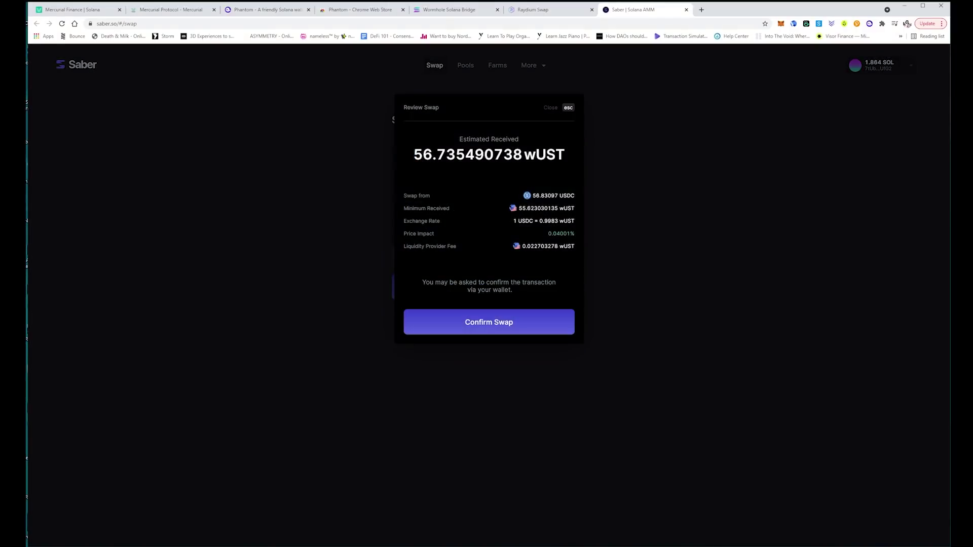
left_click(486, 323)
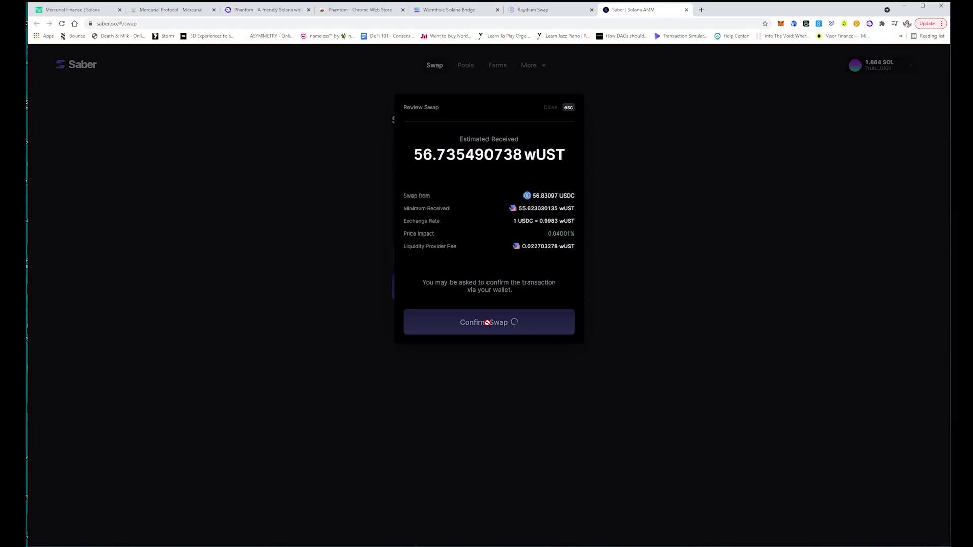
left_click(930, 215)
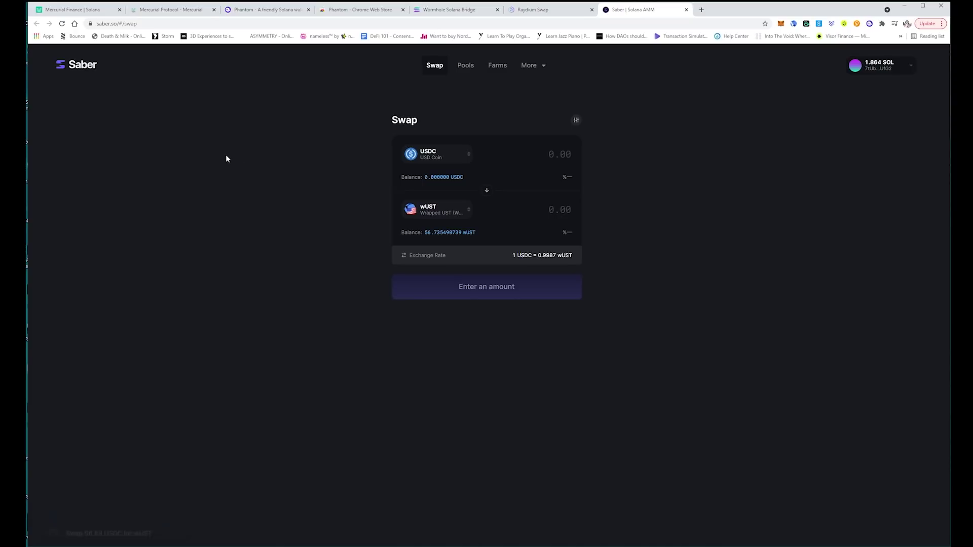
Step: Switch to Mercurial Finance, reload the page and connect the Phantom wallet to it
left_click(170, 10)
left_click(82, 11)
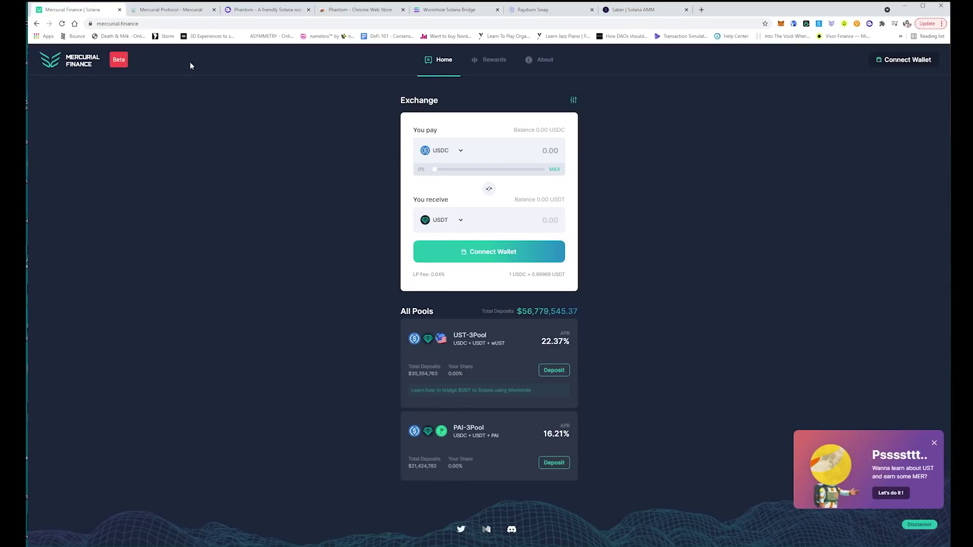
left_click(63, 23)
left_click(492, 252)
left_click(572, 241)
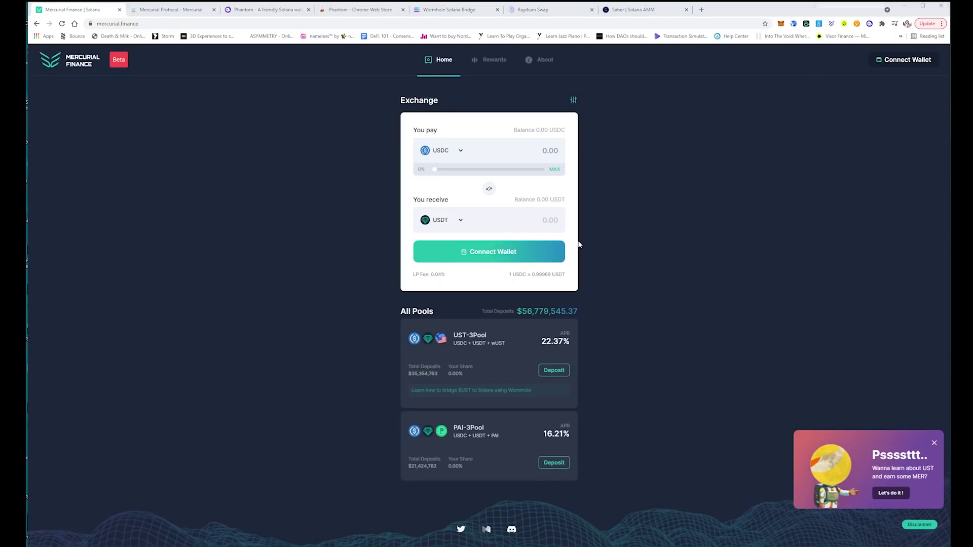
left_click(918, 208)
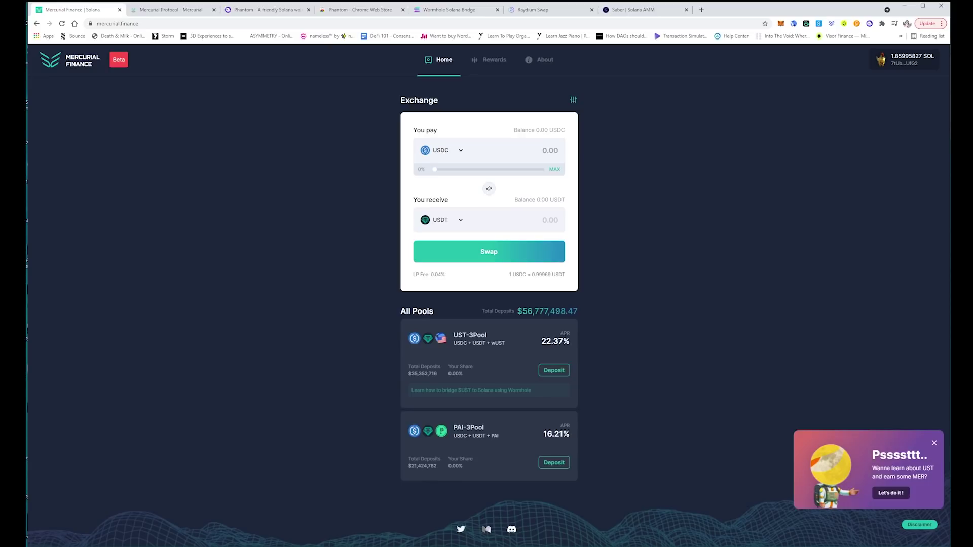
Step: Deposit the full balance of 56.735490739 wUST into Mercurial's UST-3Pool and approve the transaction in Phantom
left_click(554, 372)
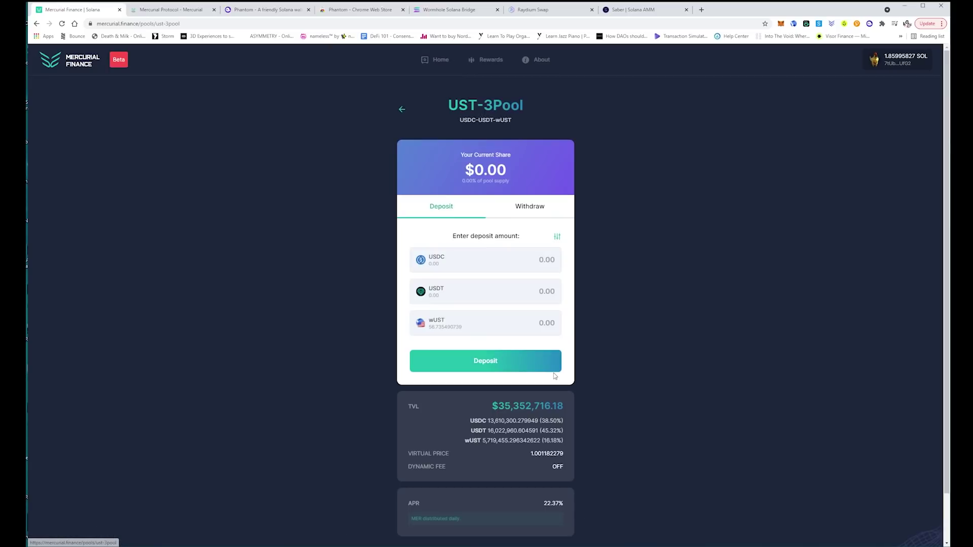
left_click(437, 332)
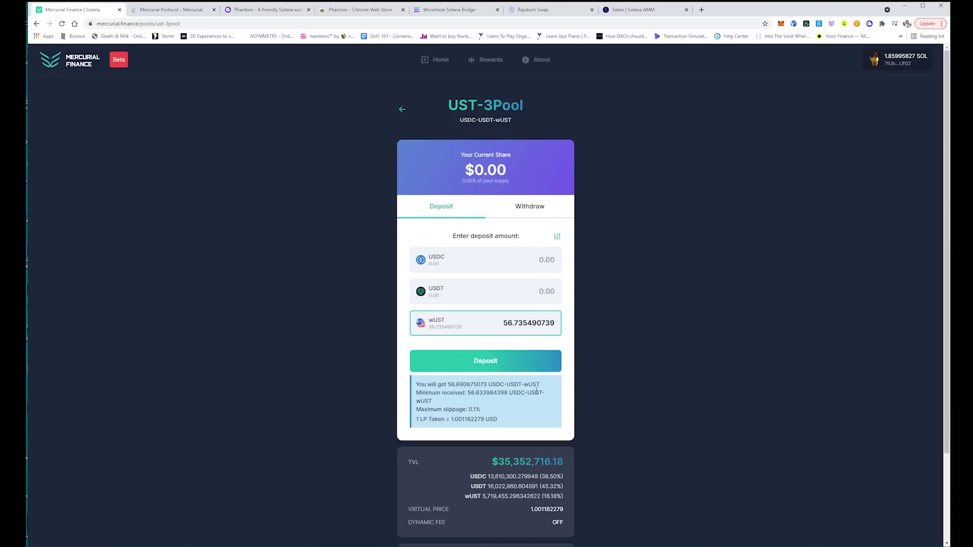
left_click(485, 360)
left_click(479, 332)
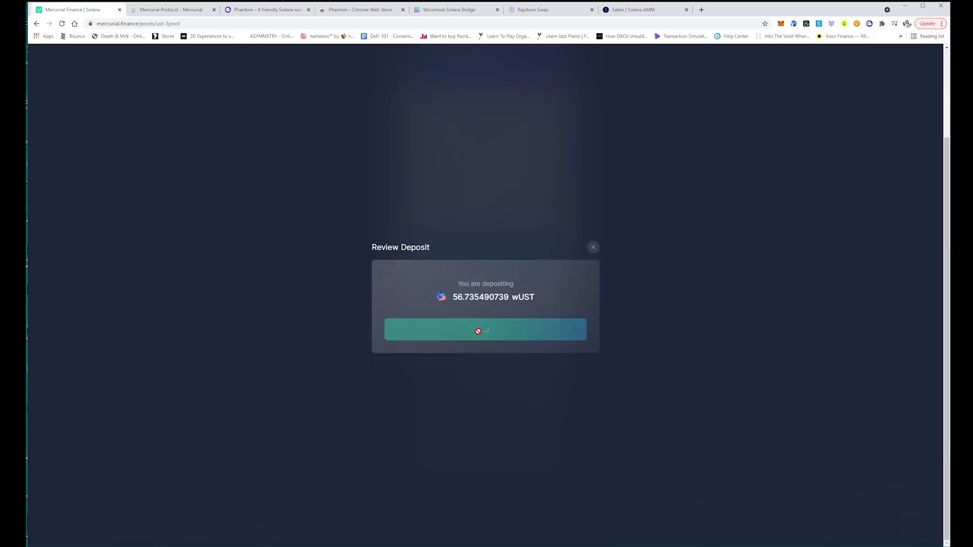
left_click(923, 210)
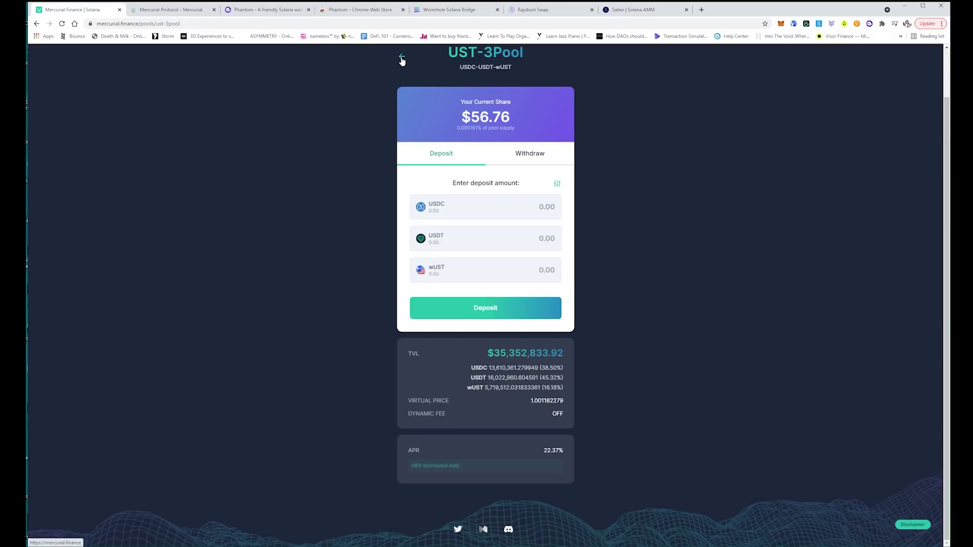
Step: Return to Mercurial's home page, switch to the Wormhole bridge and look through the tokens offered on the Ethereum side
left_click(402, 59)
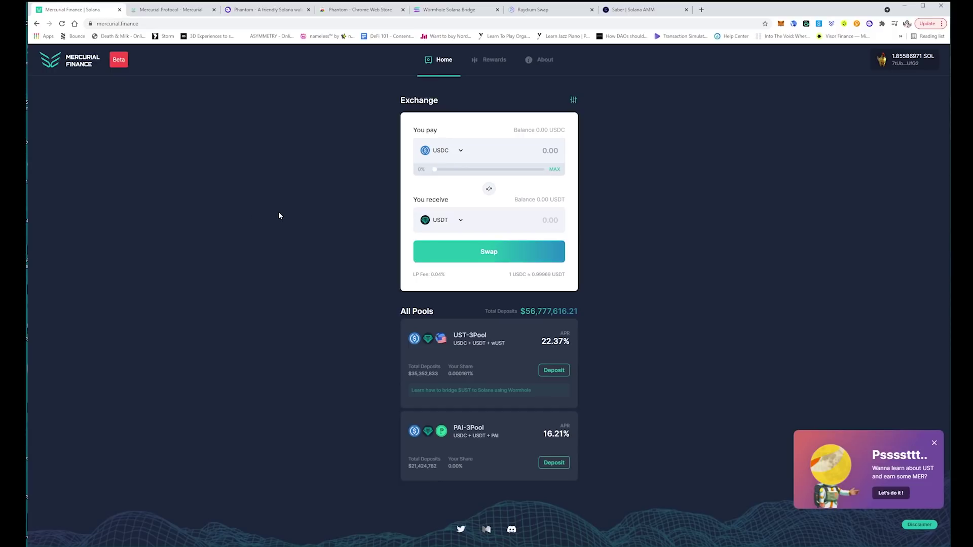
left_click(444, 11)
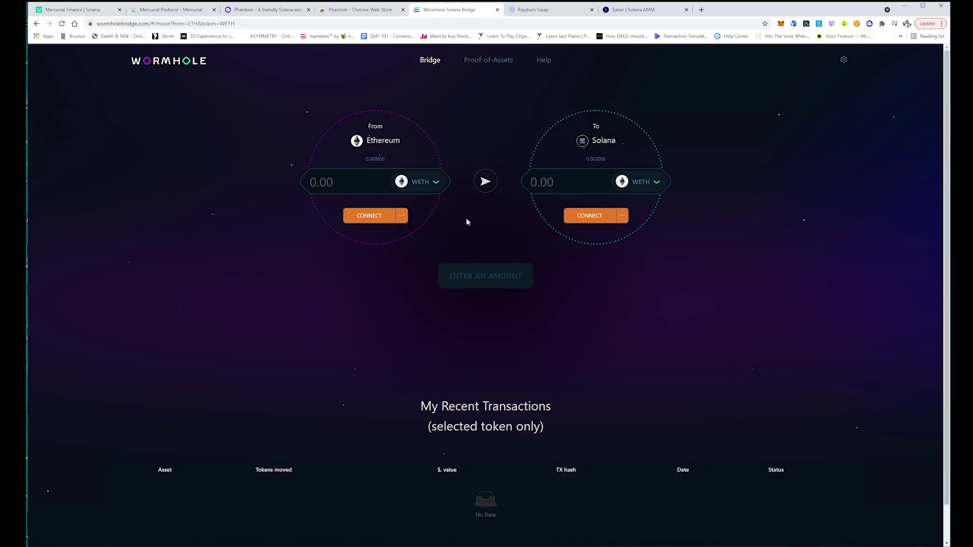
left_click(436, 183)
scroll(480, 231, "down", 20)
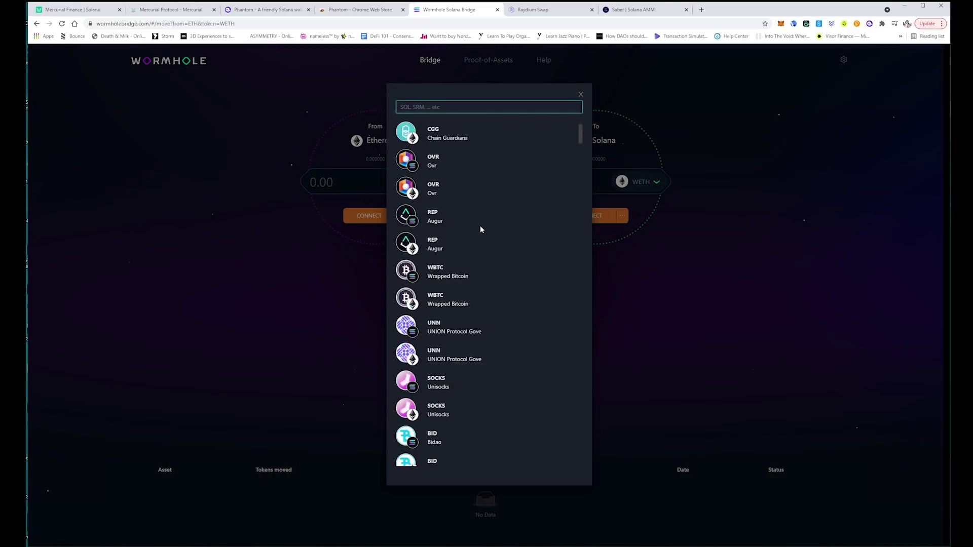
scroll(481, 229, "down", 20)
scroll(476, 238, "down", 12)
scroll(540, 343, "down", 6)
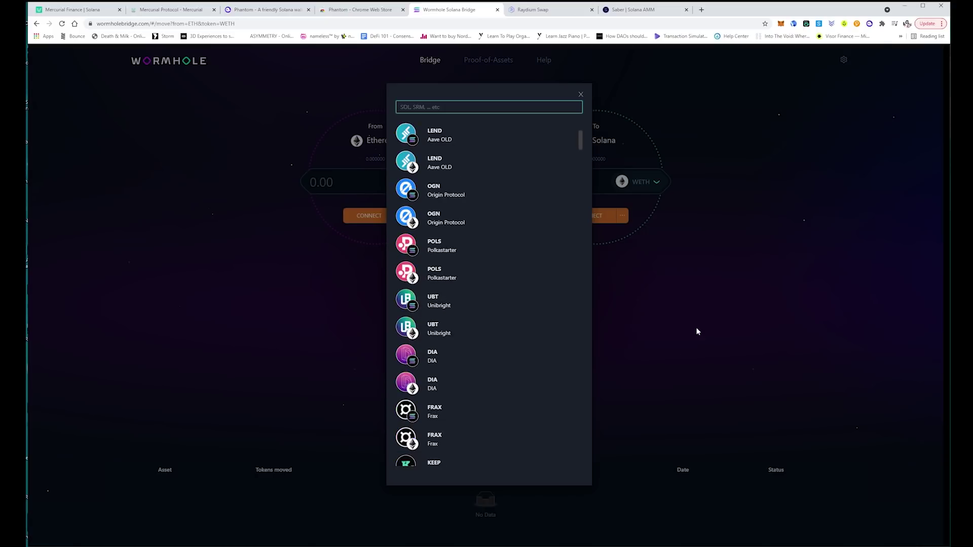
left_click(698, 331)
Step: Browse the Solana-side token list on the Wormhole bridge and search it for wust
left_click(656, 181)
scroll(486, 325, "down", 10)
scroll(504, 316, "down", 15)
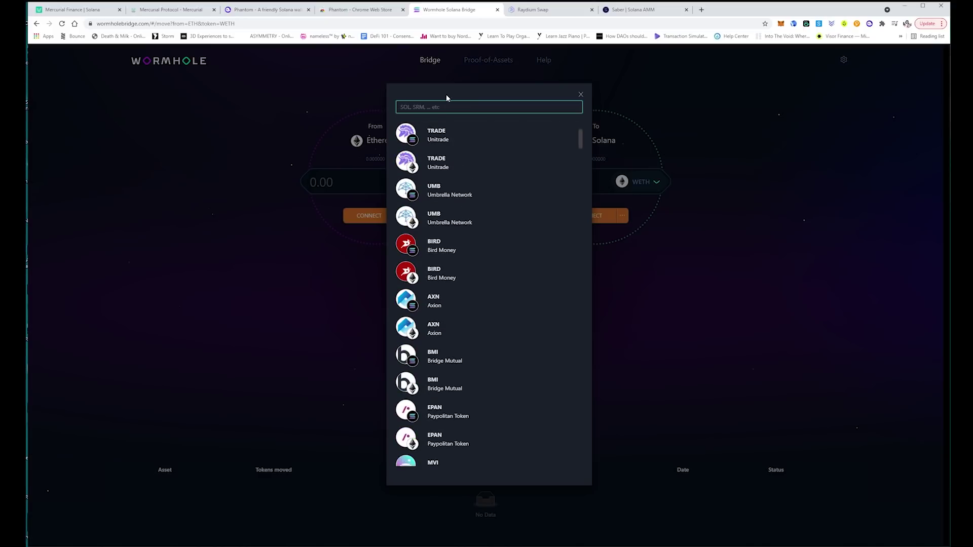
type("wust")
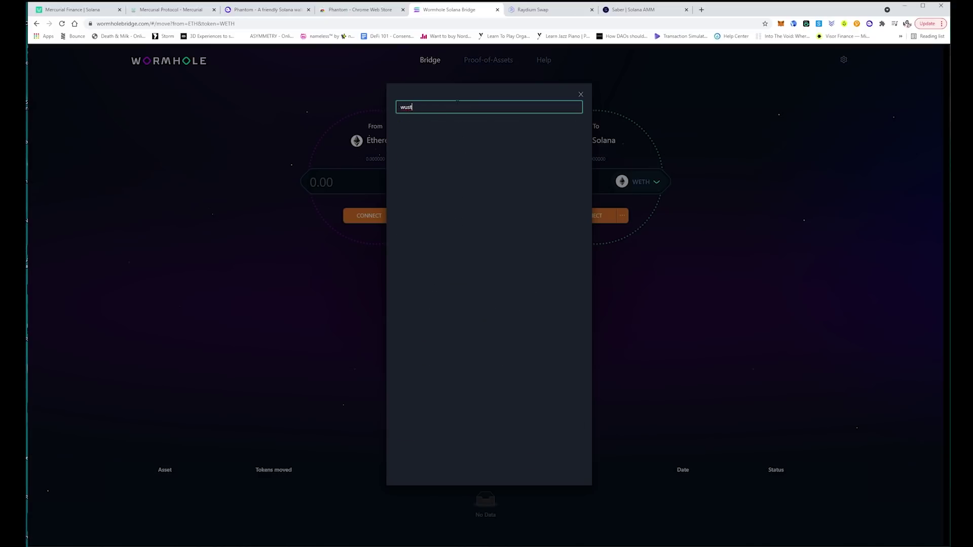
Step: Search the token list for ust instead, look through the matches, close the list unchanged and return to Mercurial Finance
key("BackSpace")
key("BackSpace")
key("BackSpace")
key("BackSpace")
type("ust")
scroll(515, 330, "down", 10)
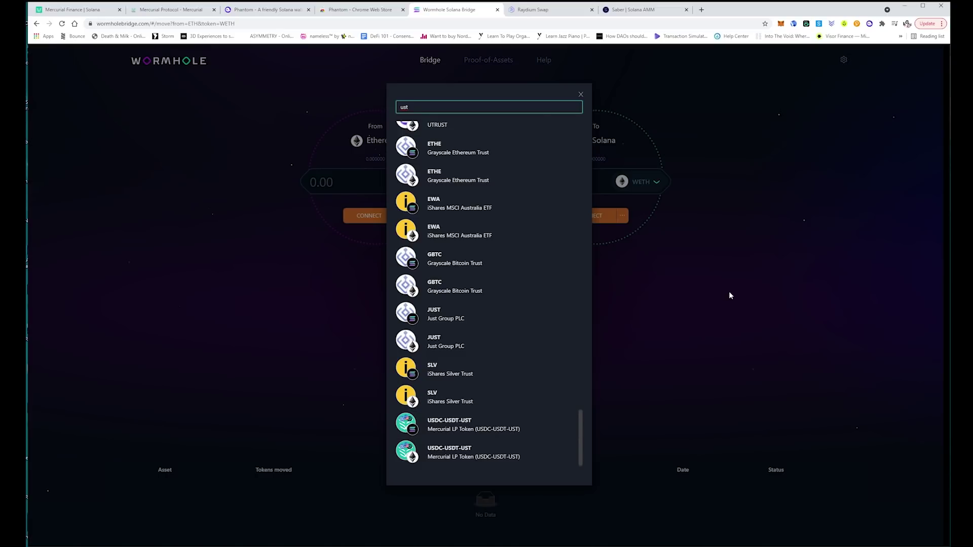
left_click(712, 310)
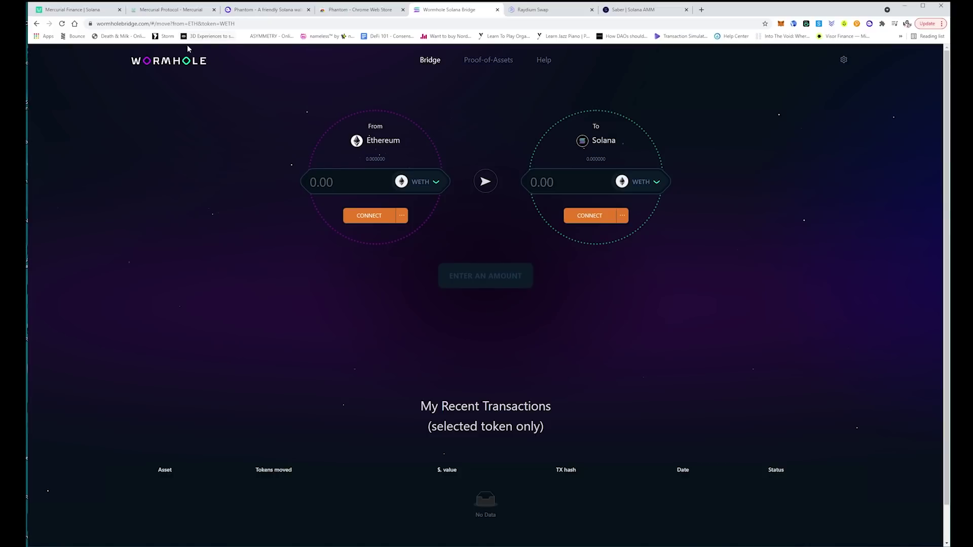
left_click(255, 10)
left_click(75, 10)
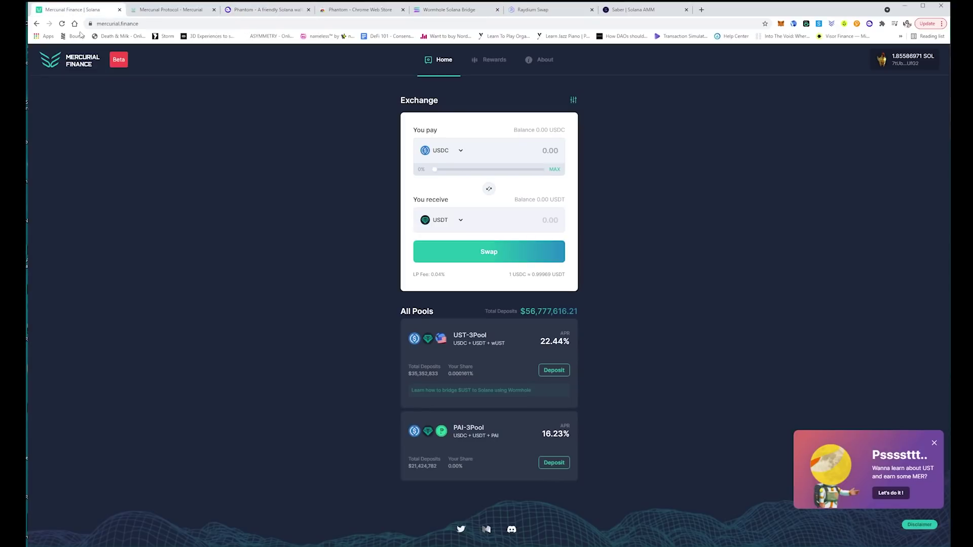